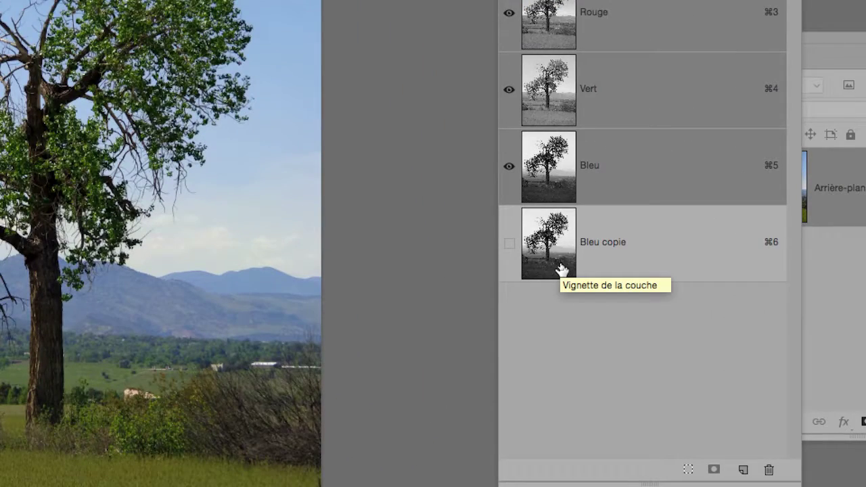
Step: Display only the Bleu copie channel and inspect the contrast between the tree, sky and ground at different magnifications
left_click(561, 270)
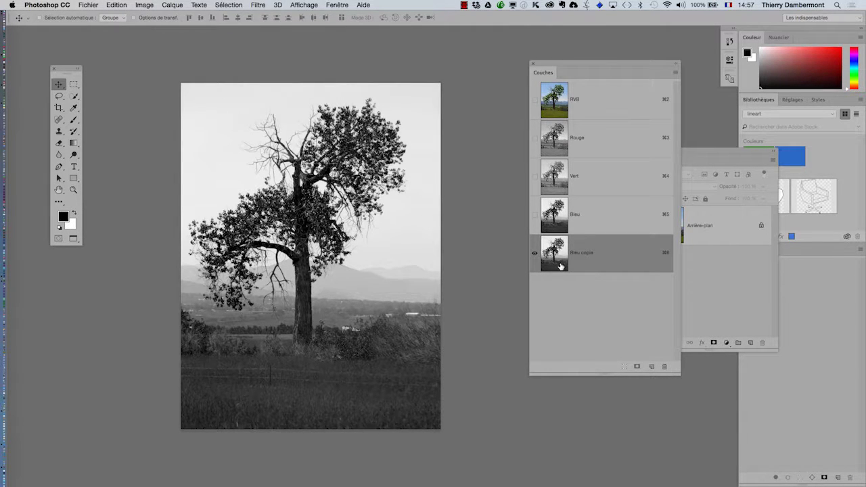
scroll(316, 272, "up", 3)
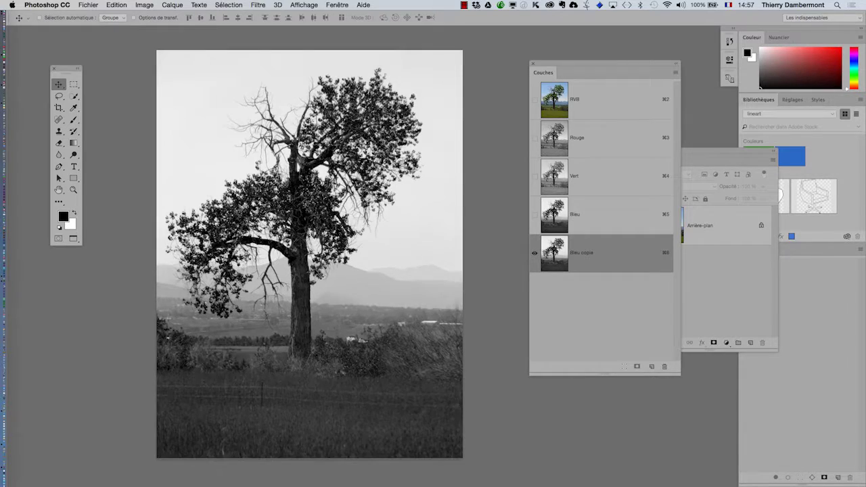
scroll(317, 274, "up", 4)
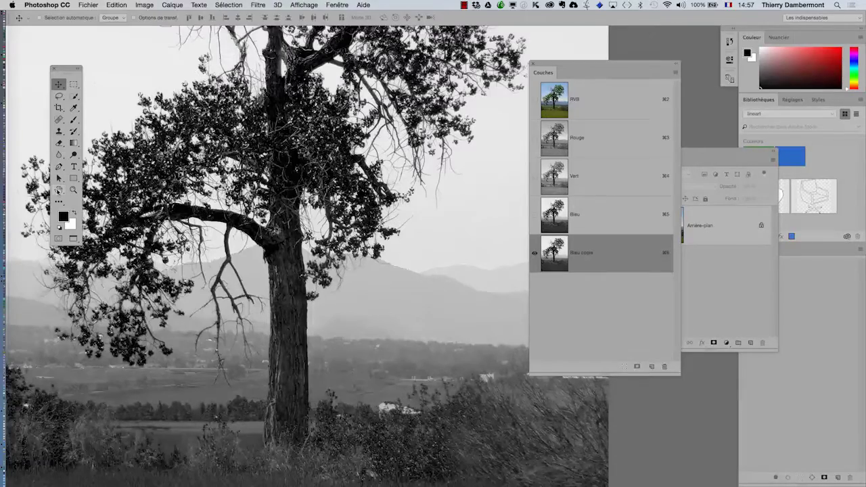
left_click(59, 189)
left_click_drag(280, 223, 225, 329)
left_click_drag(424, 286, 487, 277)
scroll(463, 215, "down", 2)
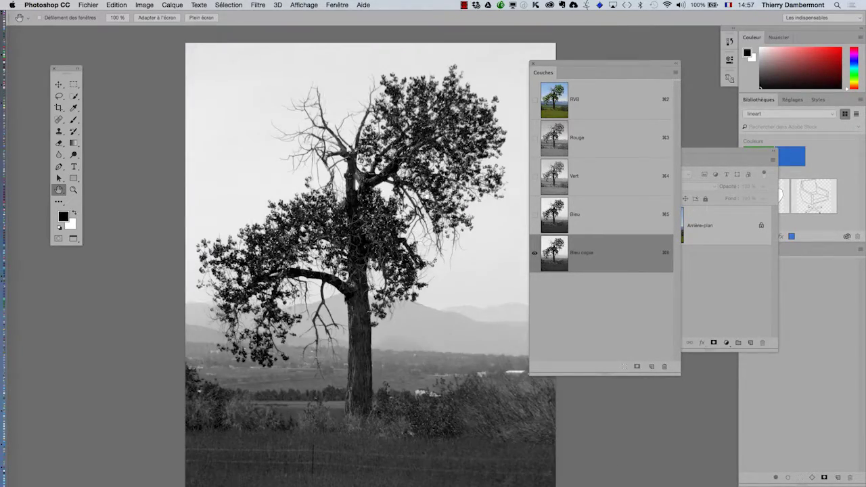
scroll(423, 196, "down", 3)
scroll(423, 196, "right", 5)
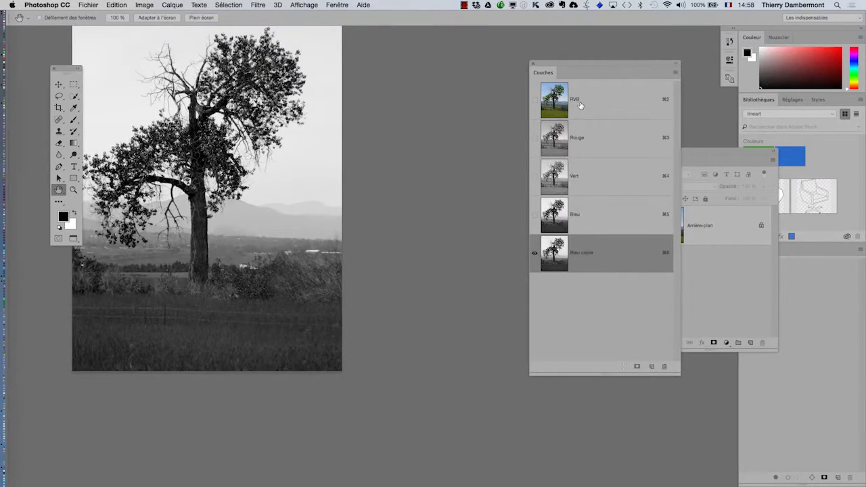
Step: Show the full-colour RVB composite again and move the floating toolbox clear of the tree image
left_click(580, 105)
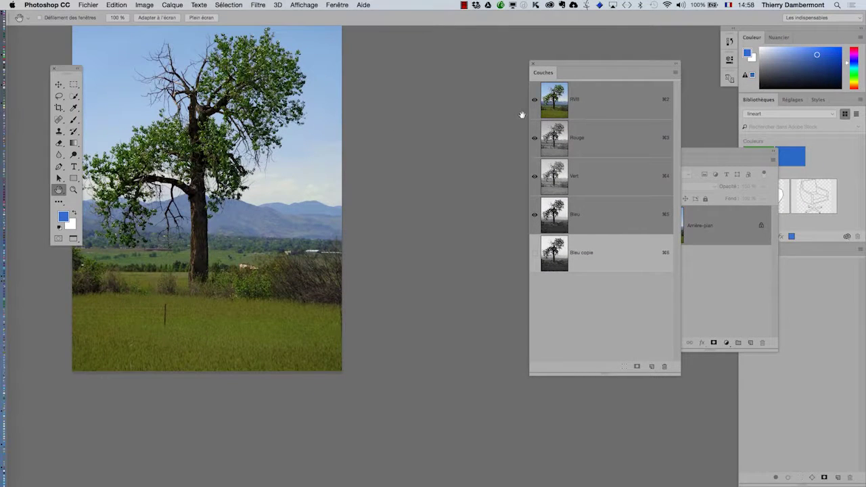
left_click_drag(295, 141, 313, 169)
left_click_drag(71, 71, 43, 56)
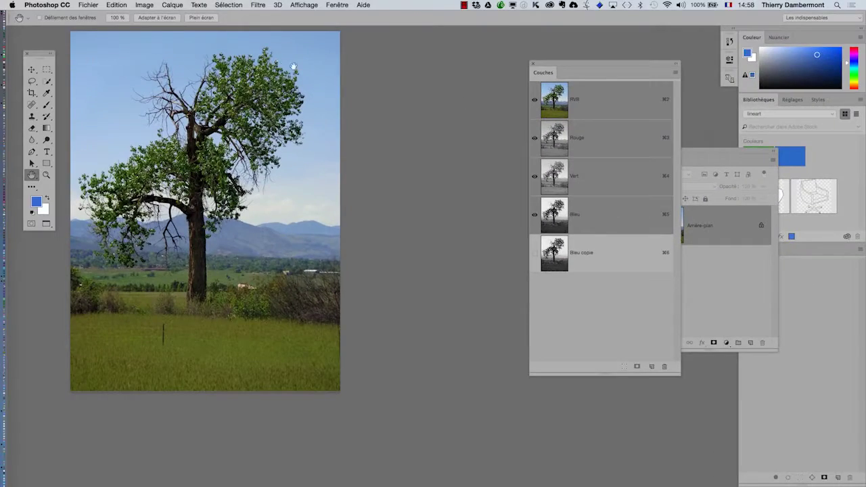
Step: Start an Opérations channel calculation with Rouge as the Source 1 channel, Bleu as the Source 2 channel and Produit as the blend operation
left_click(117, 5)
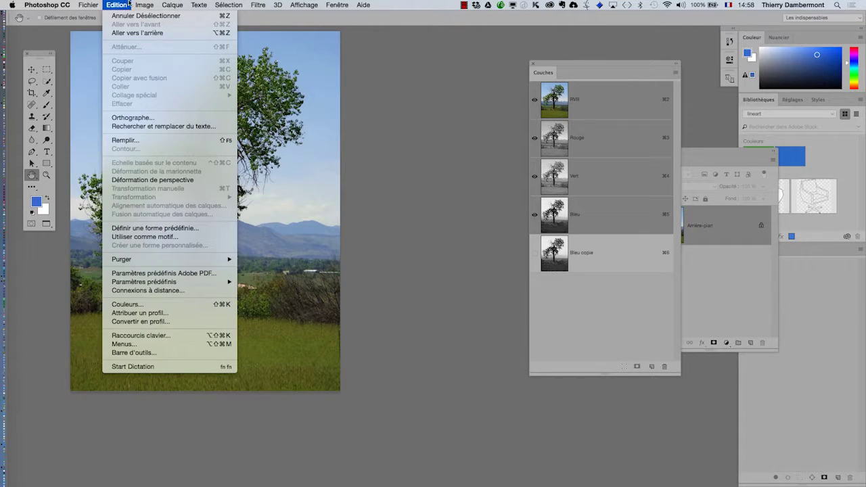
mouse_move(141, 5)
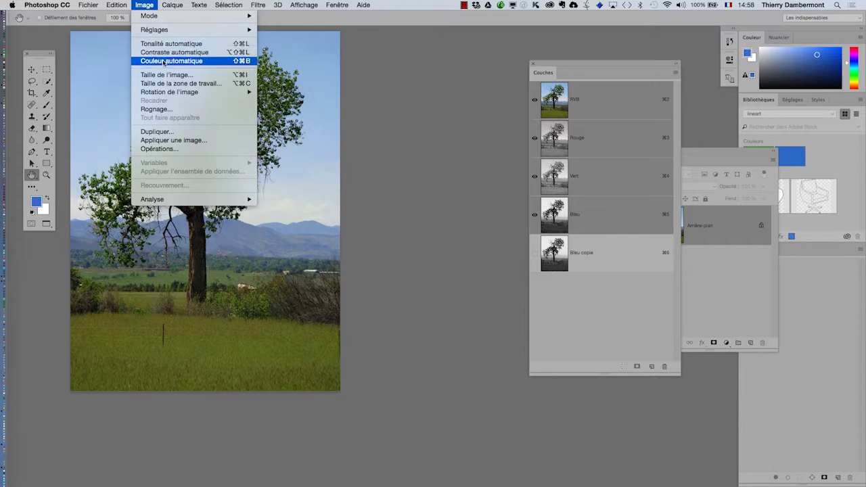
left_click(159, 148)
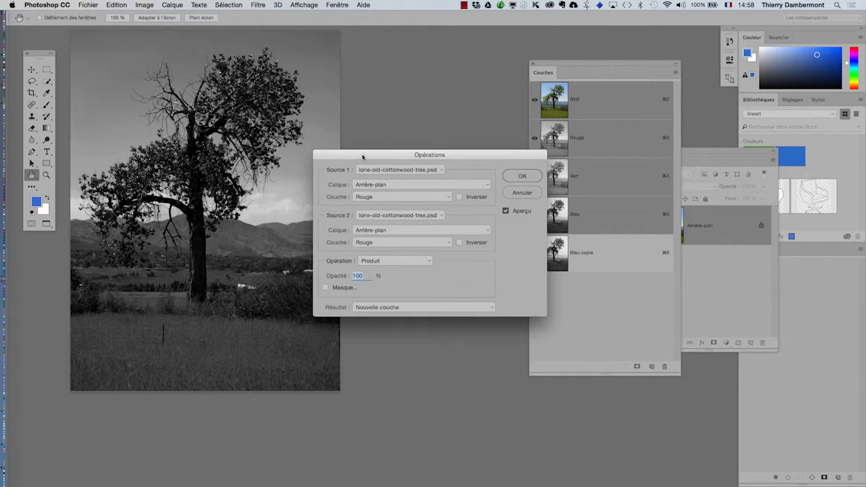
left_click_drag(362, 157, 395, 62)
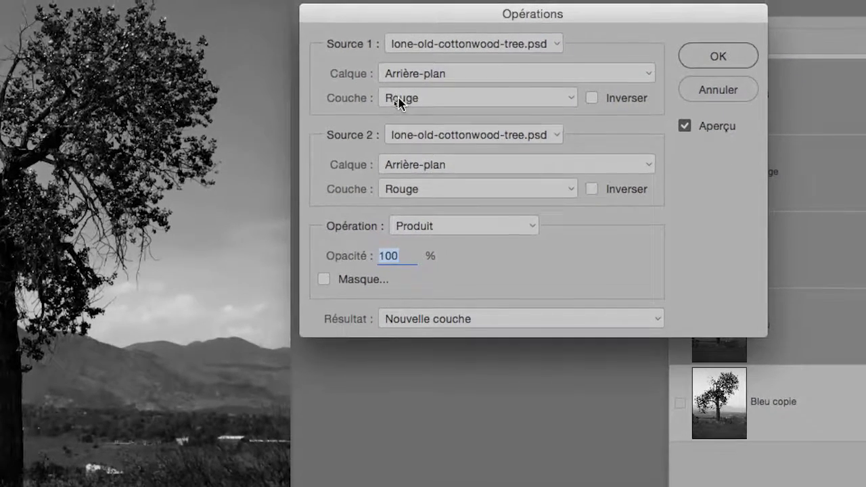
left_click(397, 116)
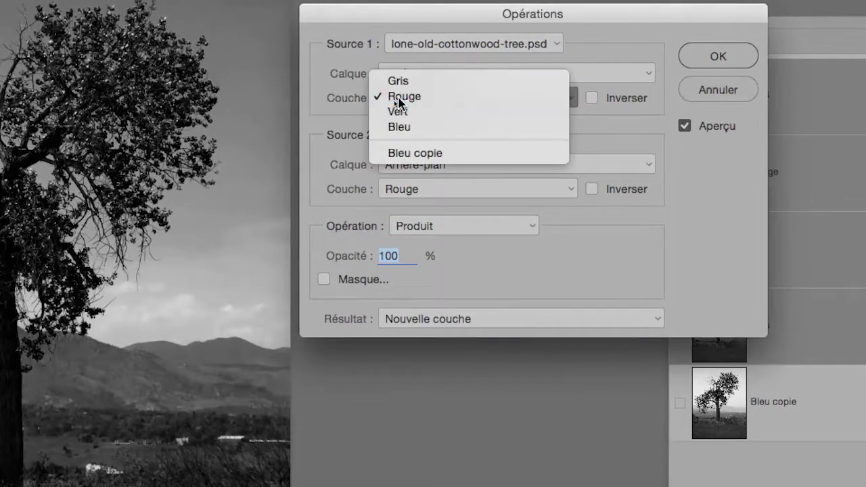
left_click(399, 99)
left_click(399, 189)
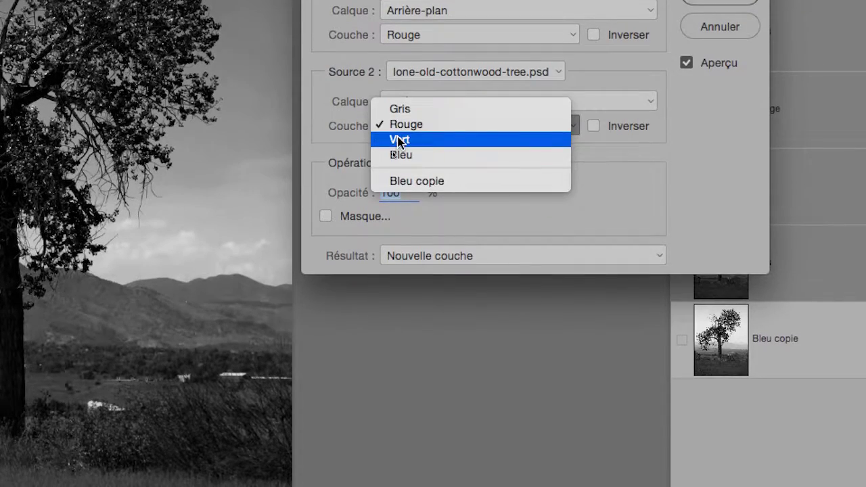
left_click(399, 140)
left_click(398, 129)
left_click(399, 143)
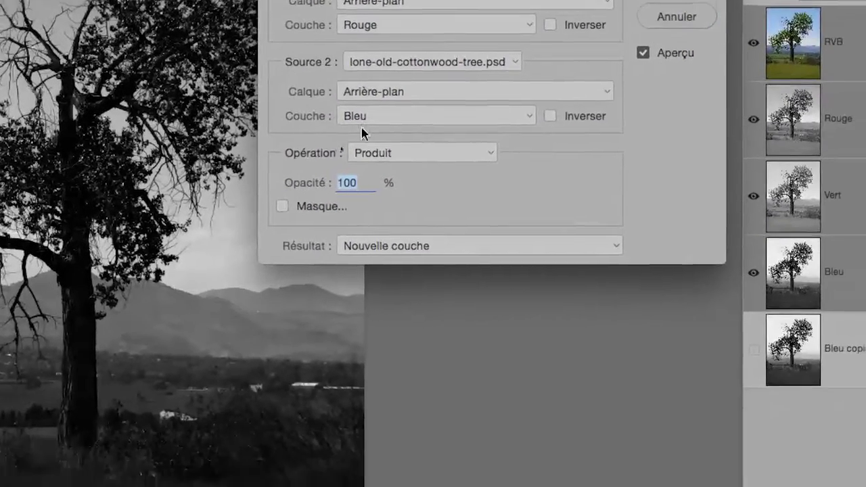
left_click(370, 156)
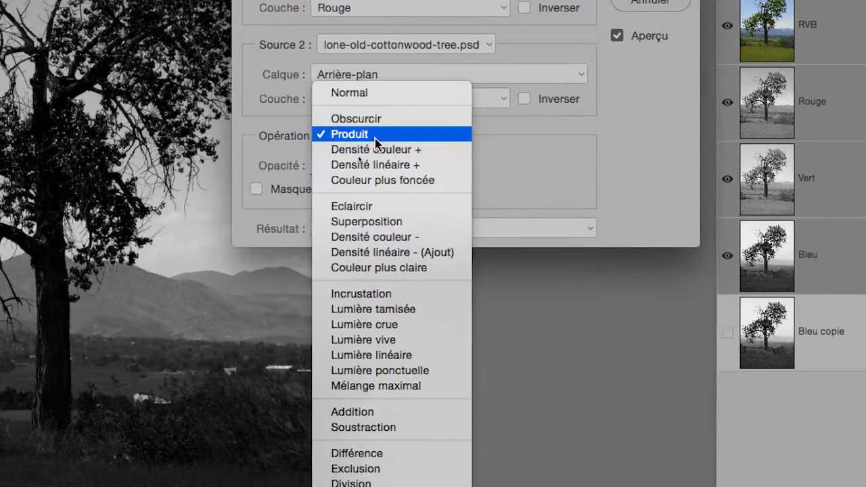
left_click(376, 135)
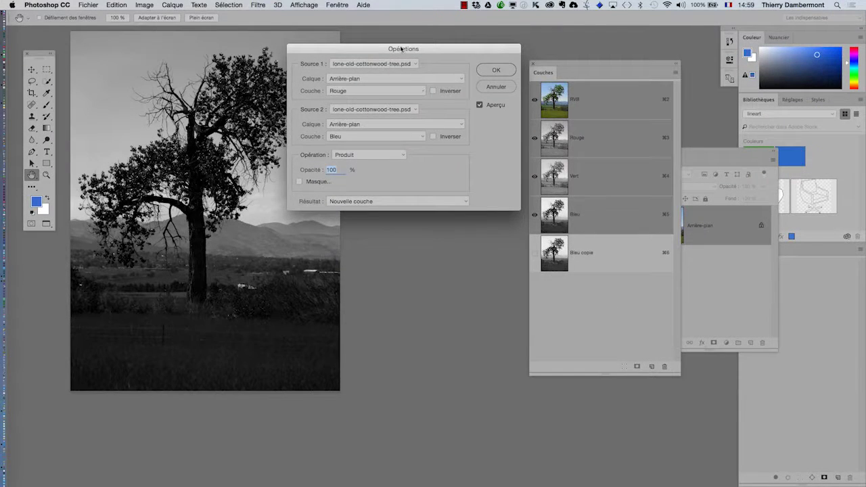
Step: Move the Opérations dialog off the image and set the Source 1 channel to Vert
left_click_drag(401, 49, 505, 48)
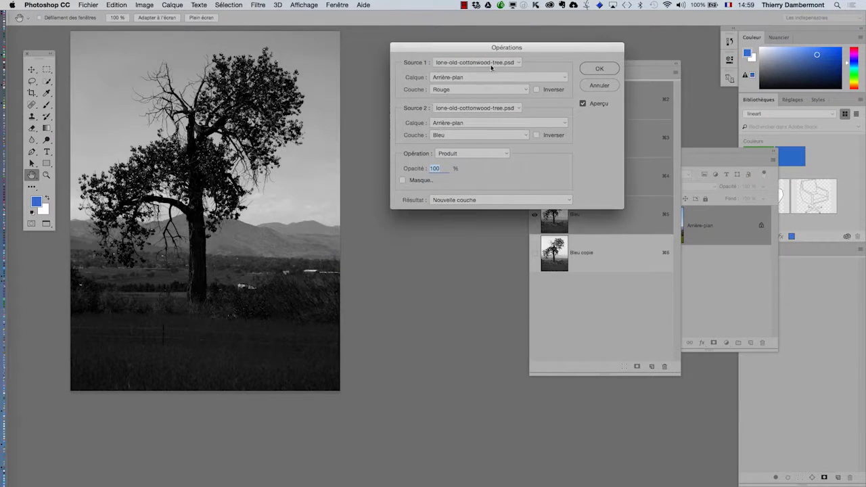
left_click(452, 90)
left_click(452, 99)
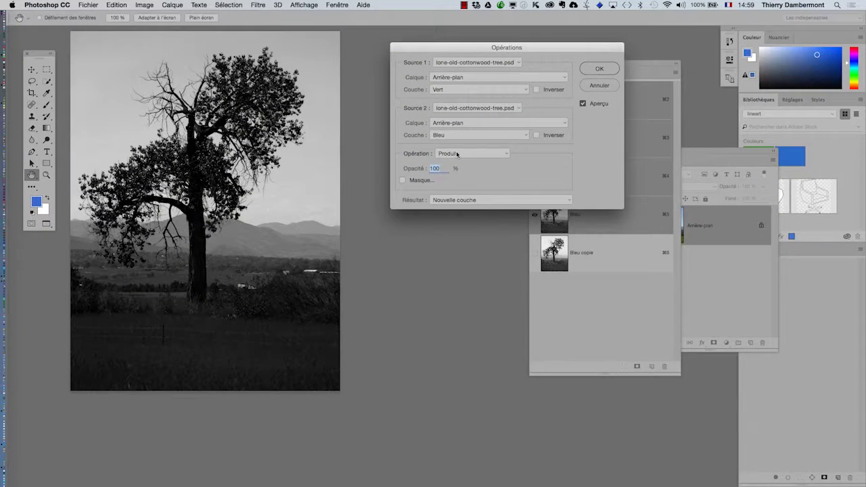
Step: Try the Densité couleur +, Densité linéaire + and Superposition operations on the Vert and Bleu channels
left_click(457, 148)
left_click(456, 158)
left_click(455, 158)
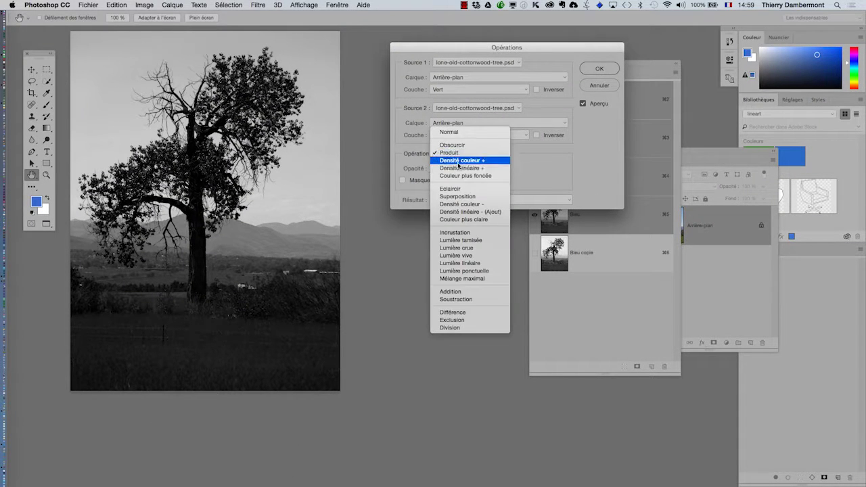
left_click(457, 157)
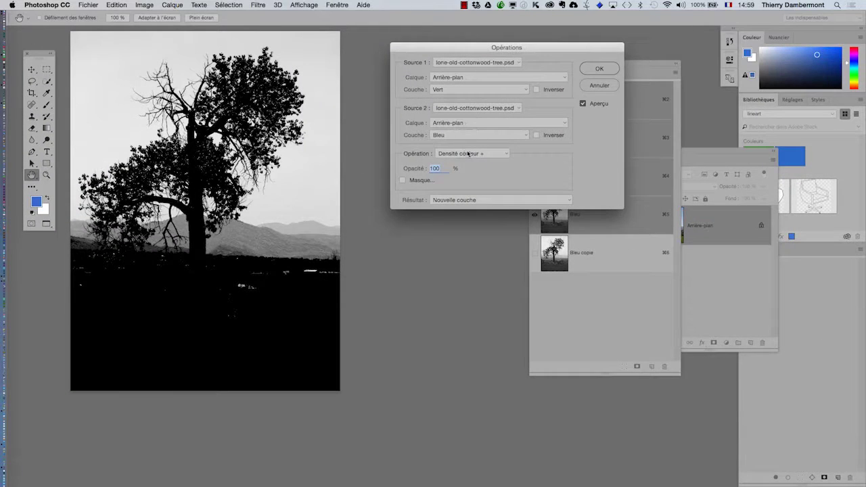
left_click(468, 154)
left_click(469, 161)
left_click(473, 154)
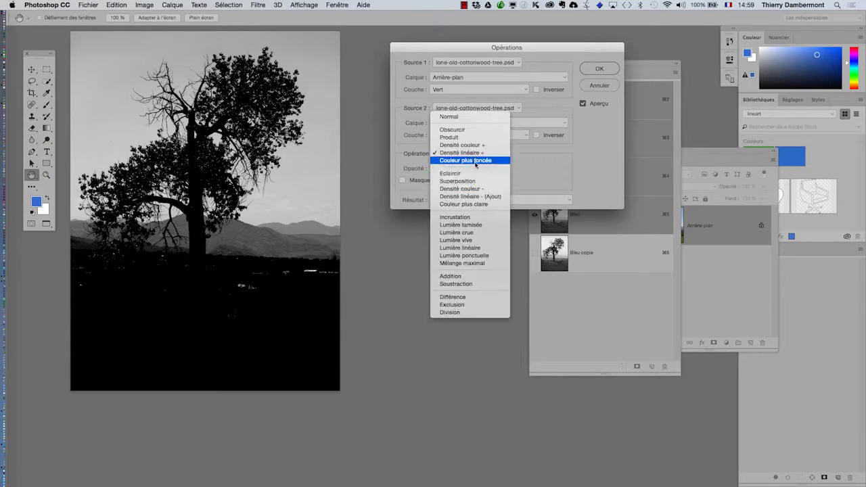
left_click(476, 178)
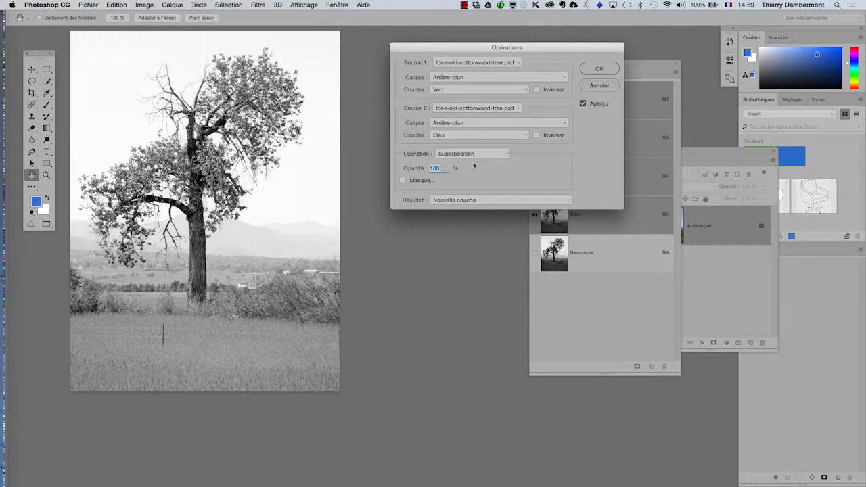
Step: Try the Densité couleur - and Densité linéaire - (Ajout) operations for the channel calculation
left_click(473, 154)
left_click(471, 159)
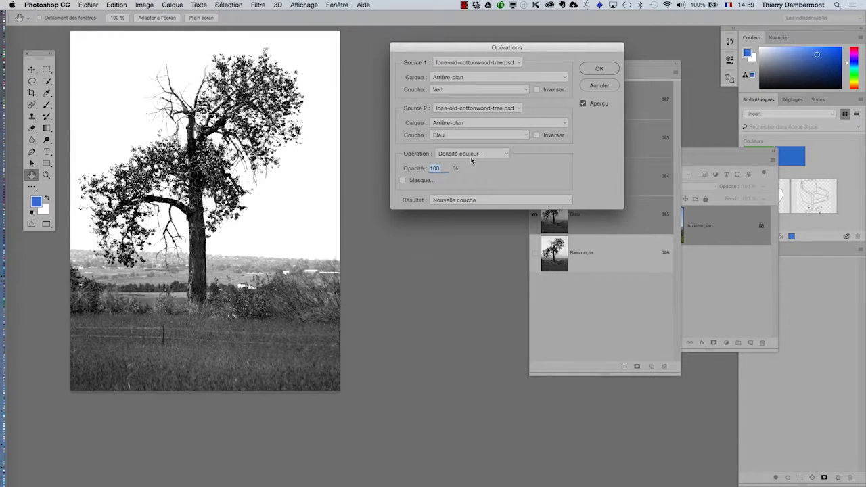
left_click(472, 154)
left_click(472, 161)
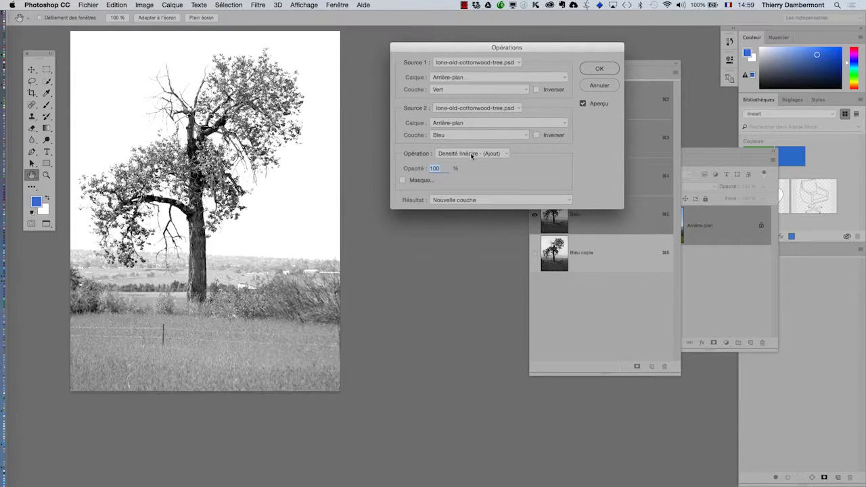
Step: Try the Lumière tamisée, Lumière crue and Lumière vive operations for the channel calculation
left_click(473, 155)
left_click(473, 173)
left_click(472, 155)
left_click(472, 160)
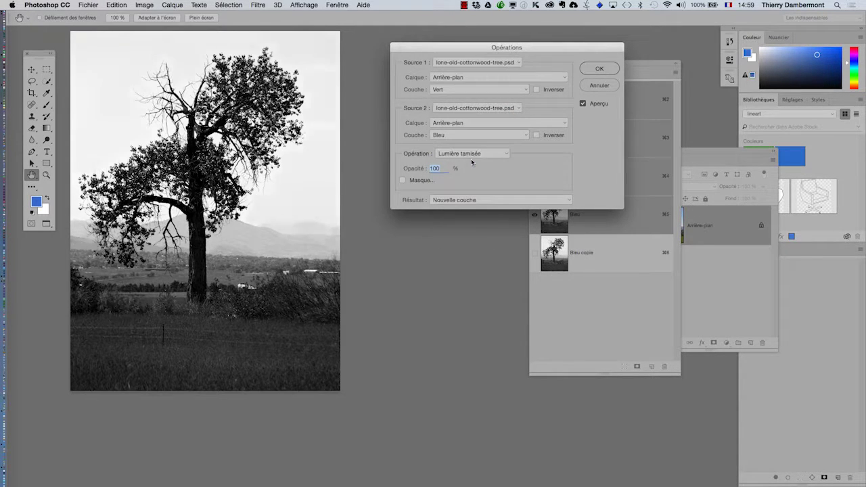
left_click(471, 154)
left_click(473, 159)
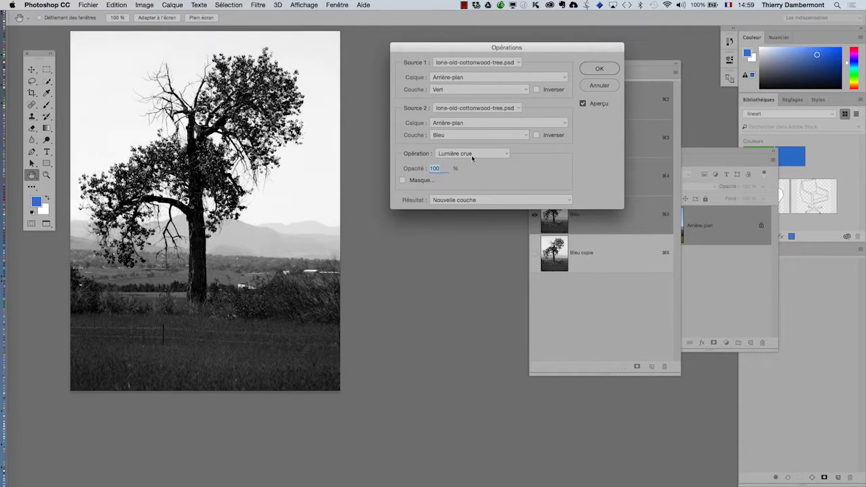
left_click(472, 153)
left_click(473, 159)
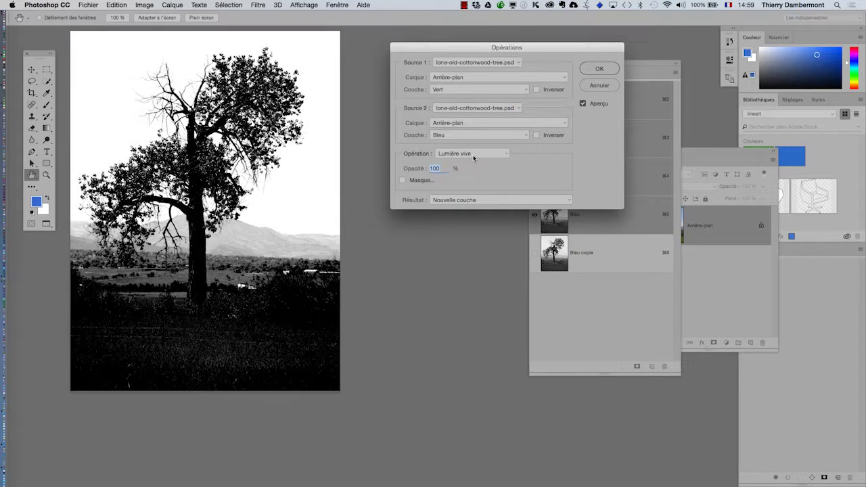
Step: Compare the Incrustation, Lumière ponctuelle, Lumière linéaire and Lumière vive operations on the two source channels
left_click(473, 157)
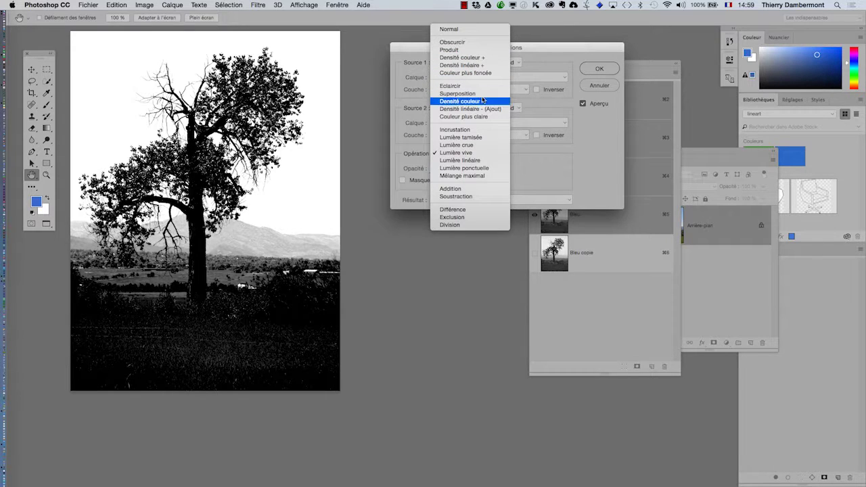
left_click(477, 129)
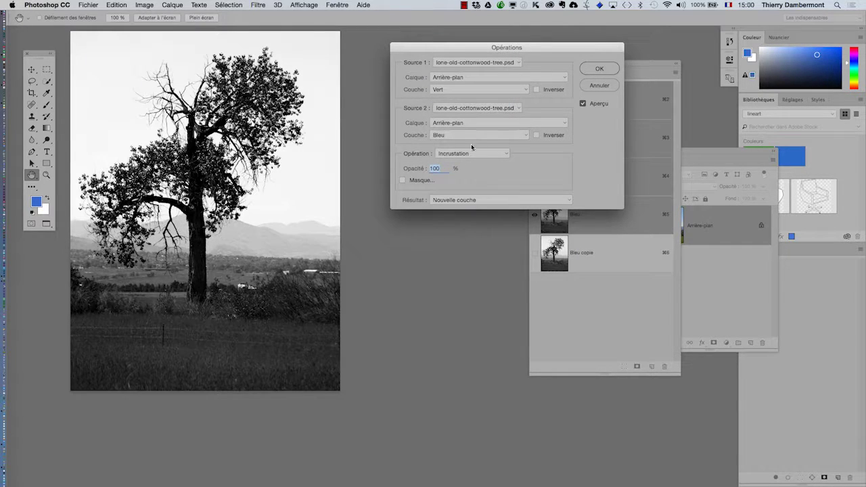
left_click(476, 156)
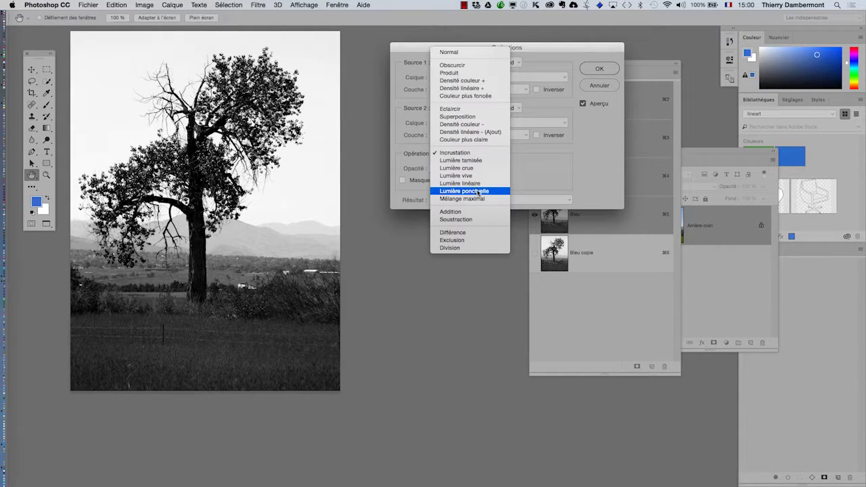
left_click(477, 190)
left_click(472, 153)
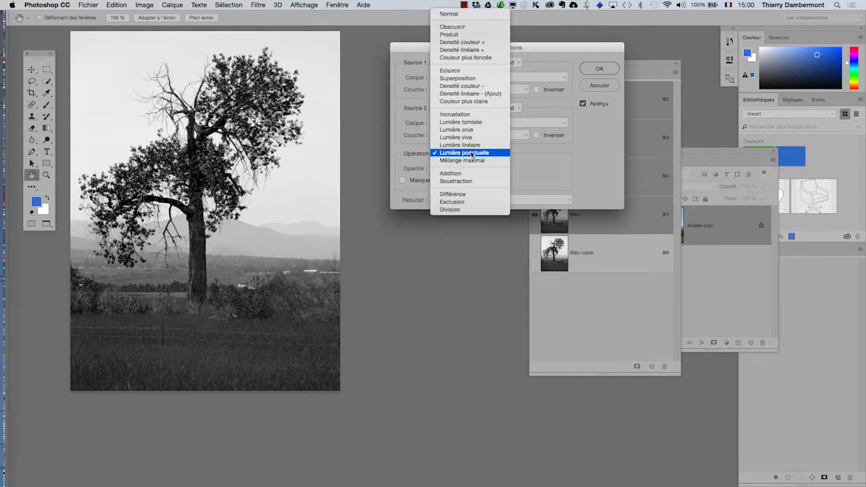
left_click(472, 154)
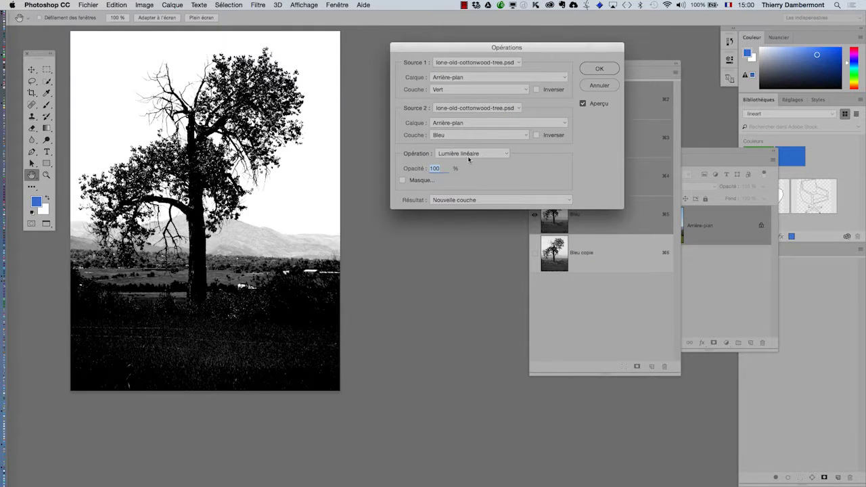
left_click(468, 159)
left_click(472, 152)
Step: Try the Mélange maximal, Addition and Soustraction operations on the Vert and Bleu channels
left_click(471, 153)
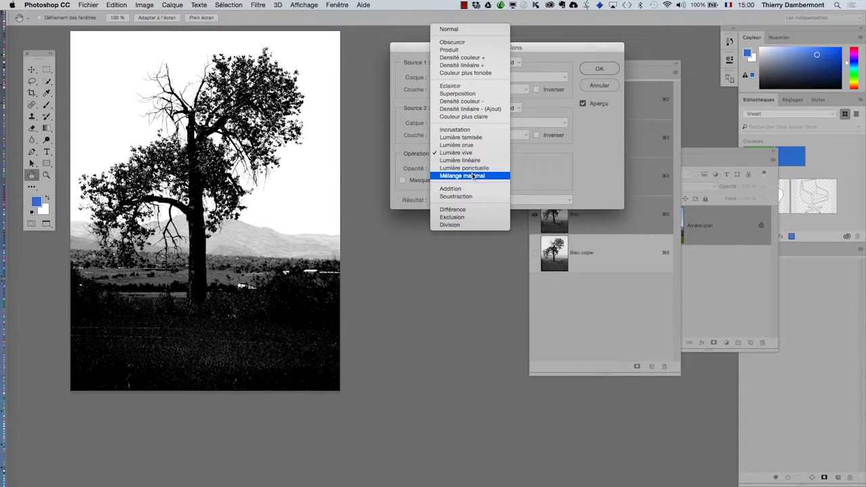
left_click(473, 175)
left_click(472, 154)
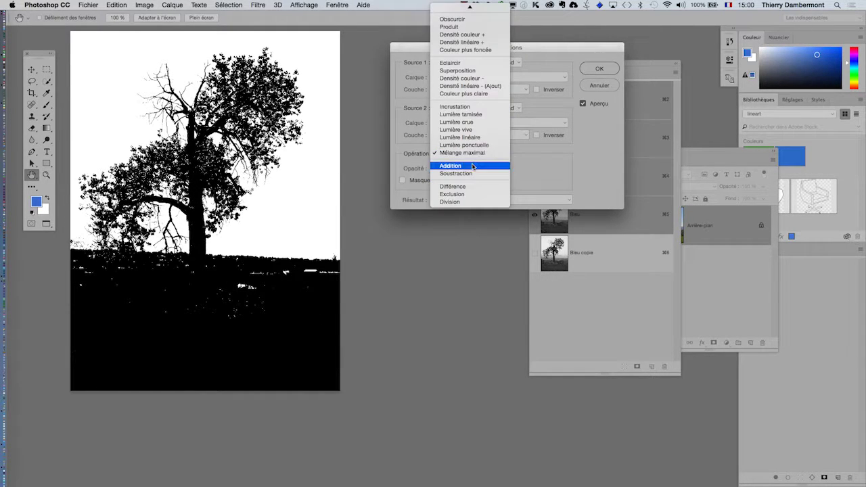
left_click(472, 167)
left_click(467, 153)
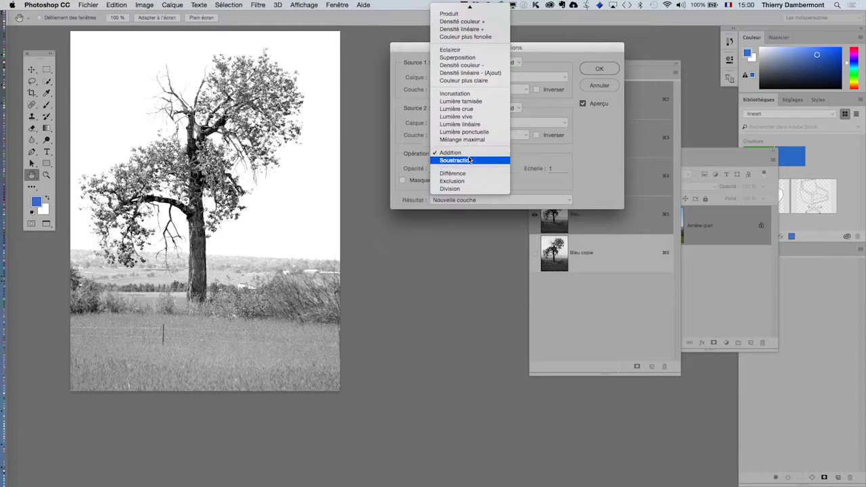
left_click(469, 160)
Step: Try the Différence operation on the two source channels, and return the calculation to Mélange maximal
left_click(468, 156)
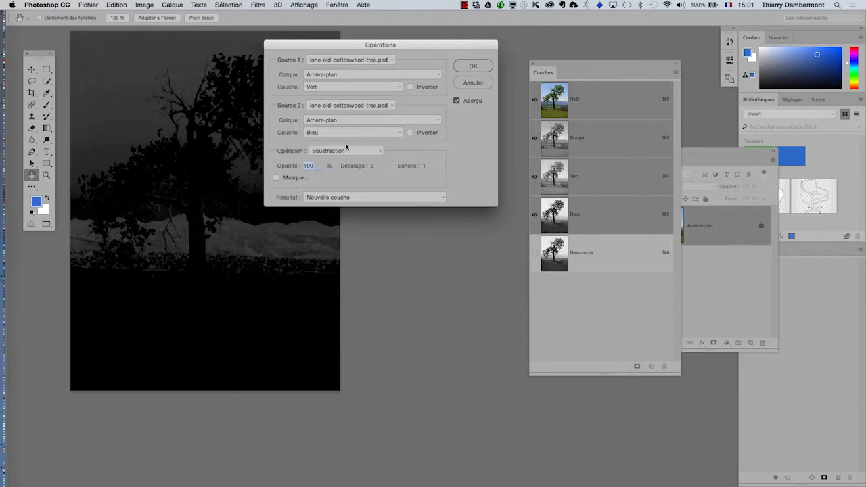
left_click(343, 150)
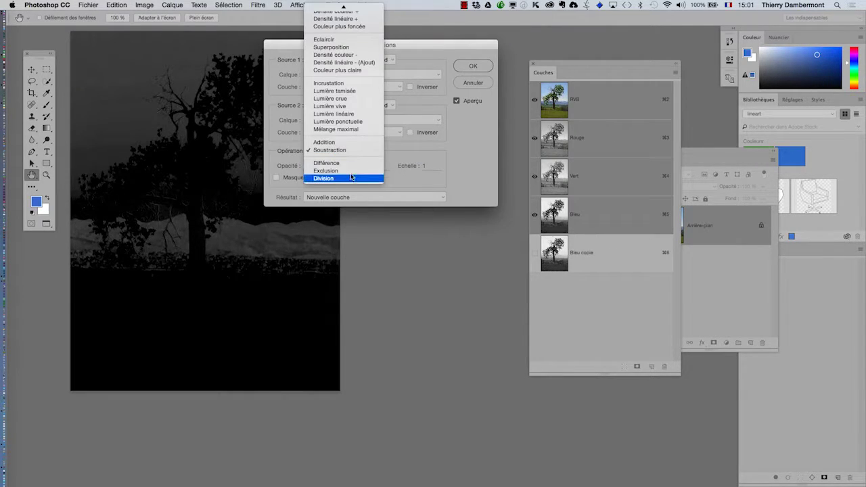
left_click(350, 166)
left_click(342, 150)
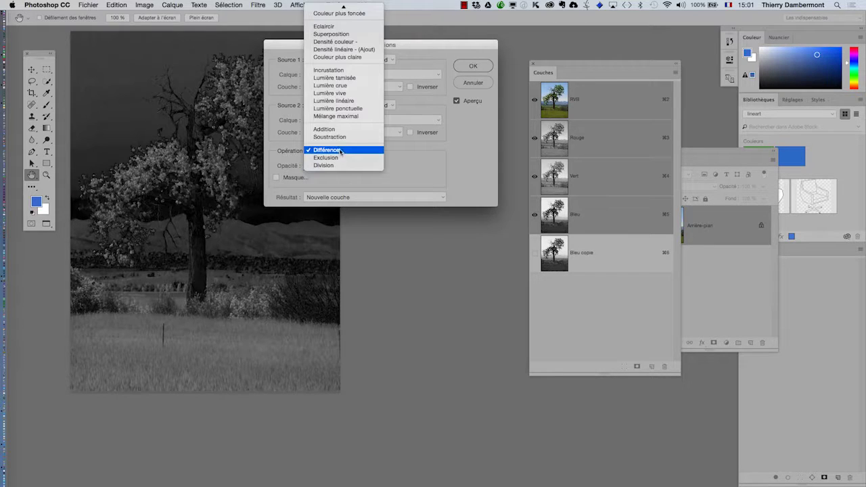
left_click(347, 116)
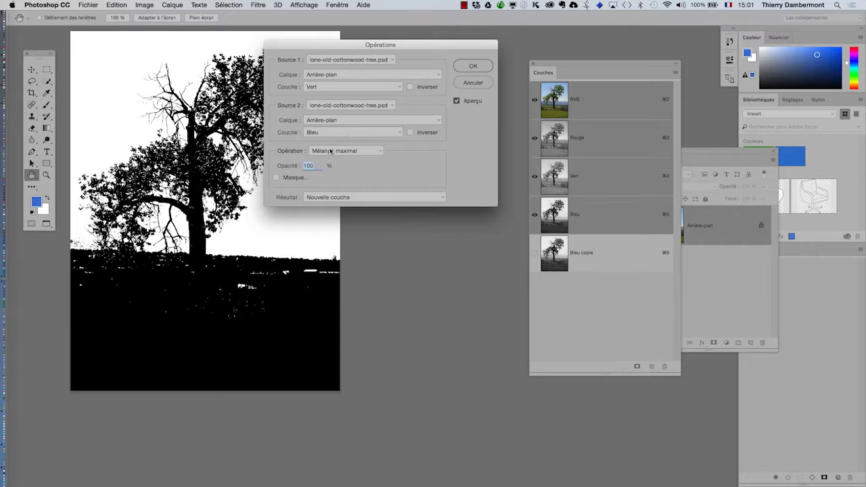
Step: Set the Source 1 channel to Rouge and the operation to Lumière tamisée
left_click(323, 90)
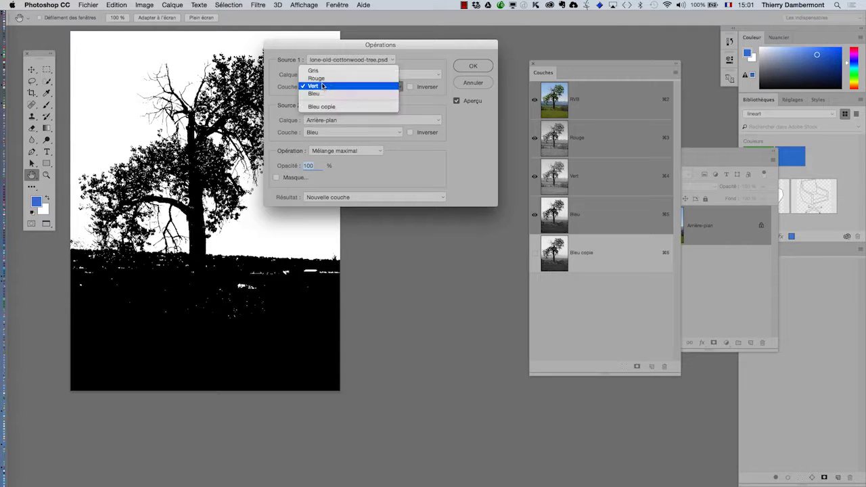
left_click(331, 80)
left_click(348, 151)
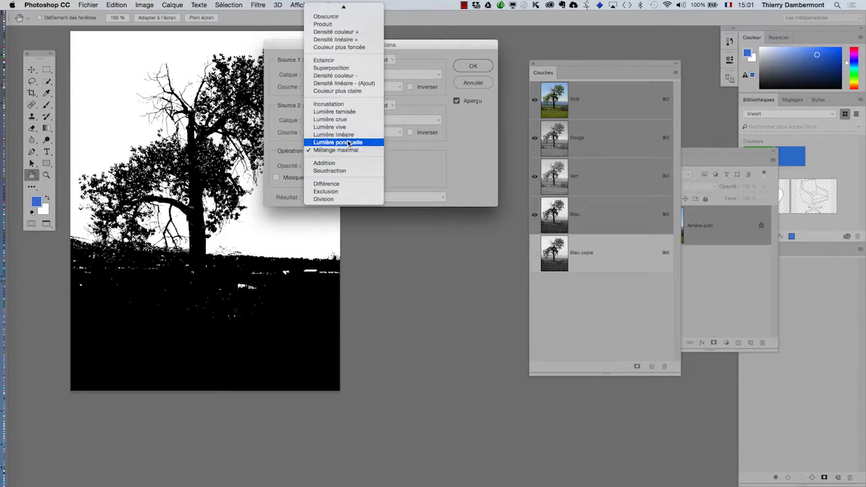
left_click(345, 131)
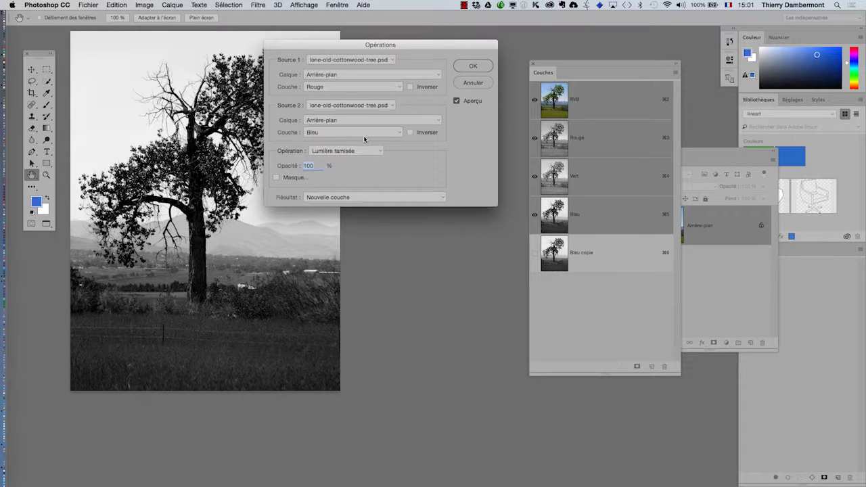
Step: Compare the Incrustation, Lumière tamisée and Couleur plus claire operations on the Rouge and Bleu channels
left_click(352, 153)
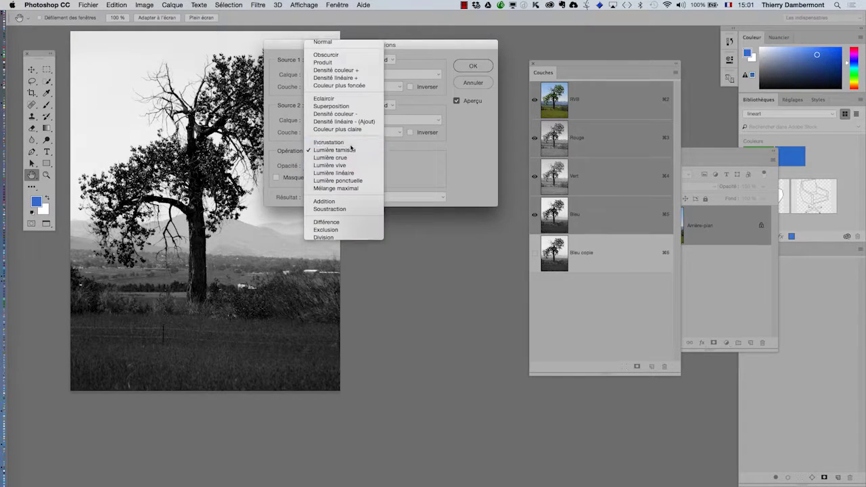
left_click(350, 141)
left_click(351, 152)
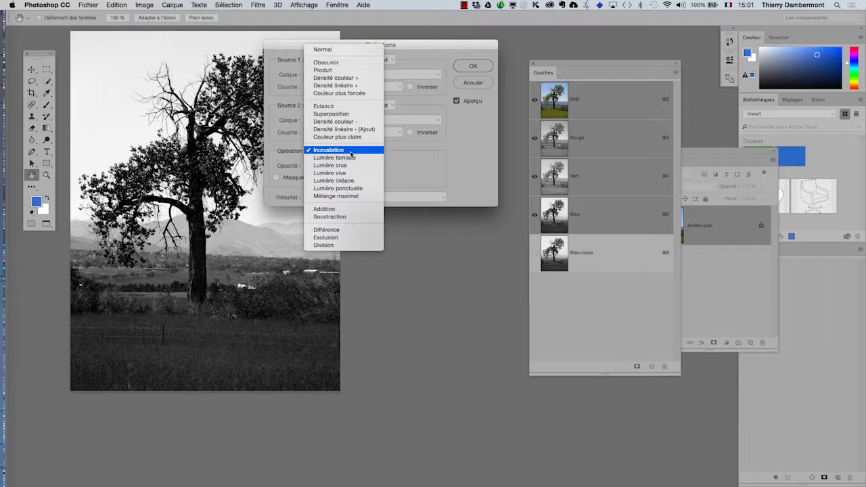
left_click(351, 156)
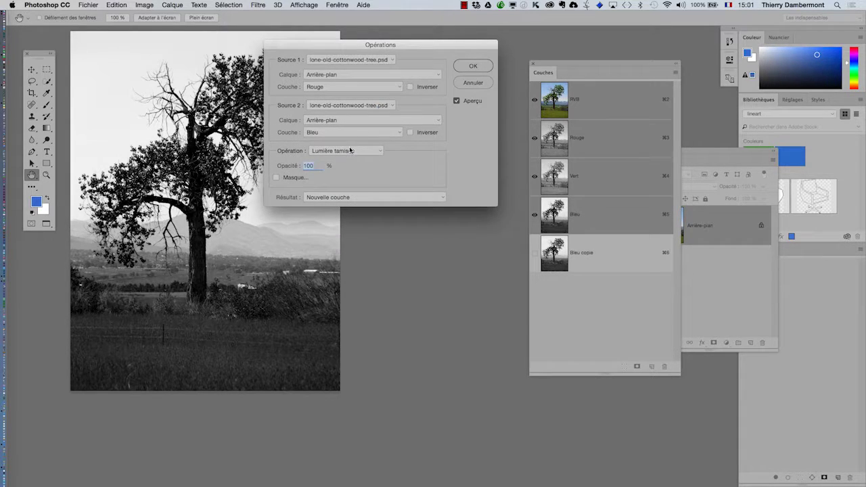
left_click(350, 150)
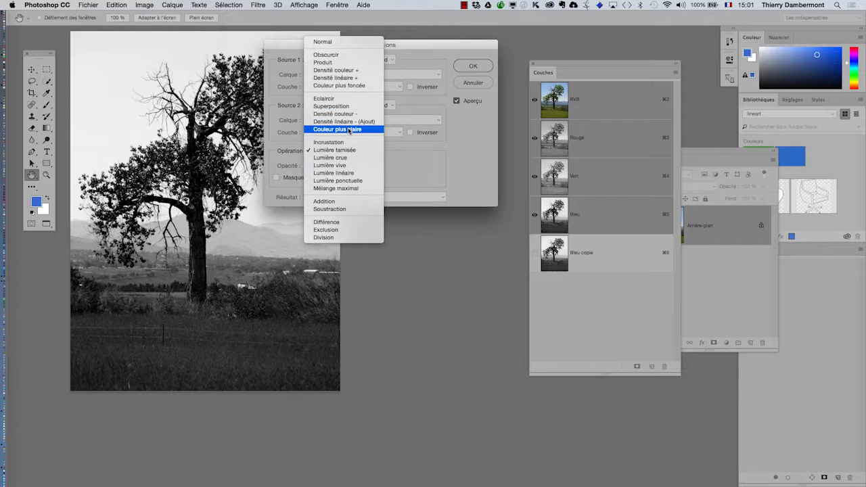
left_click(349, 129)
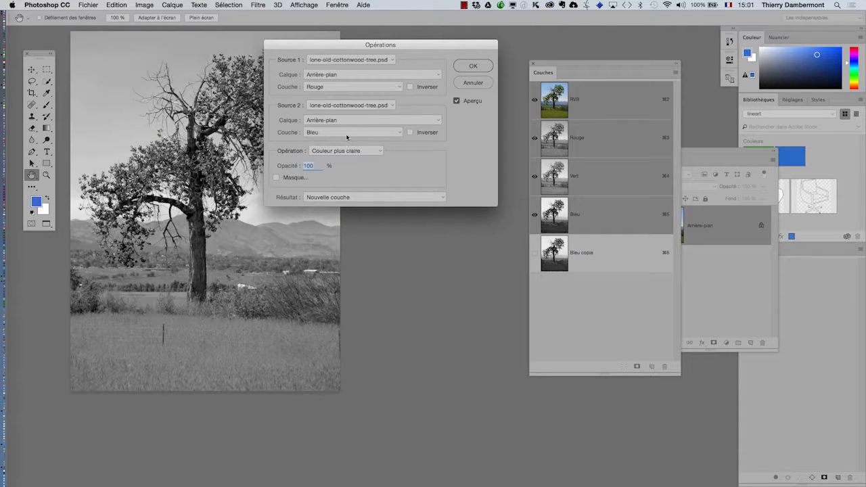
Step: Try the Densité linéaire - (Ajout), Densité couleur -, Superposition and Eclaircir operations on the Rouge and Bleu channels
left_click(348, 154)
left_click(347, 147)
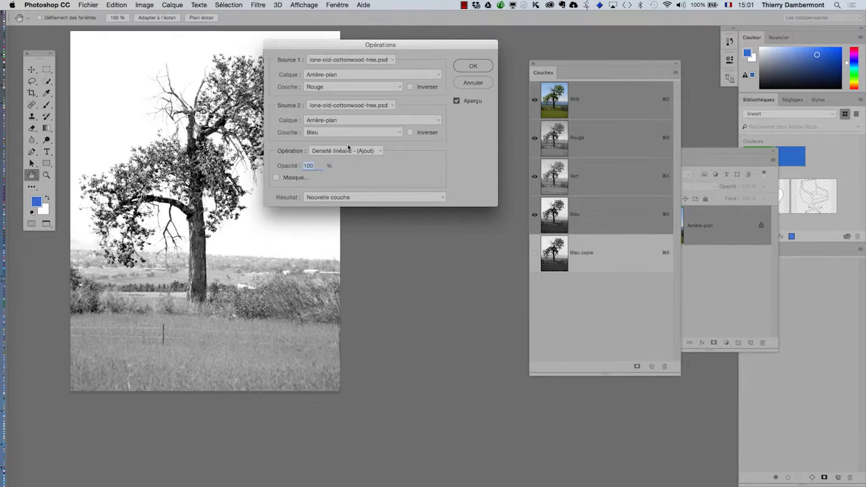
left_click(349, 152)
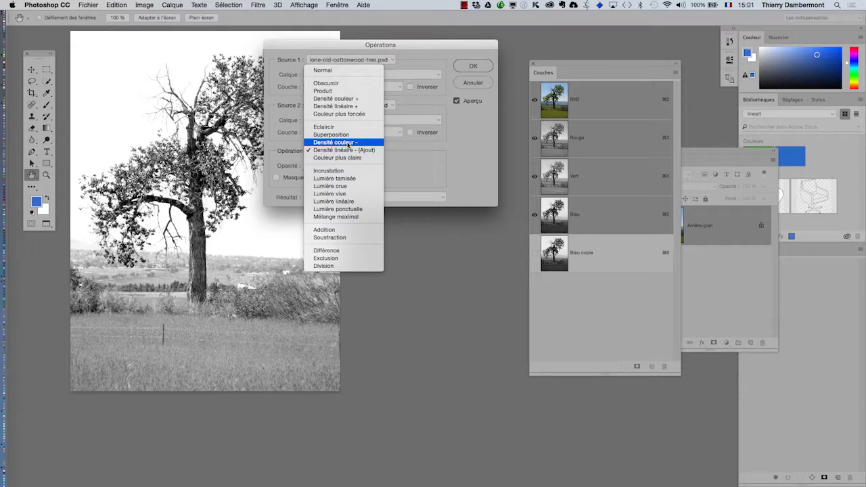
left_click(348, 142)
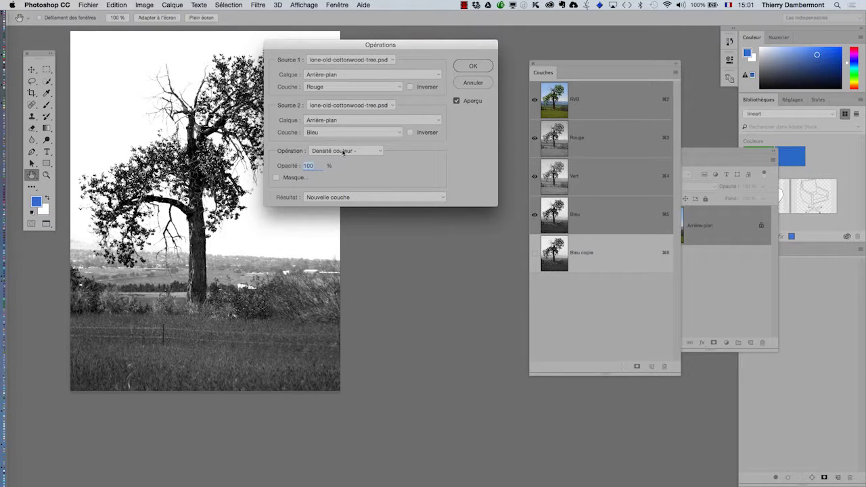
left_click(343, 150)
left_click(342, 143)
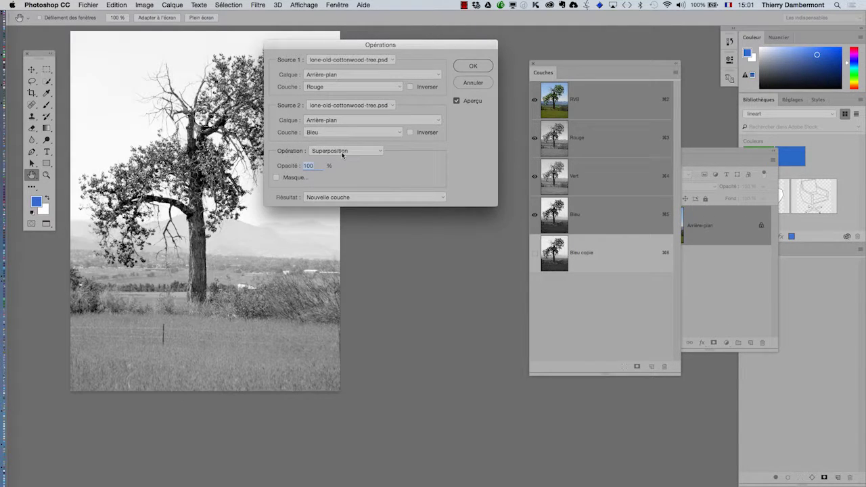
left_click(343, 151)
left_click(343, 140)
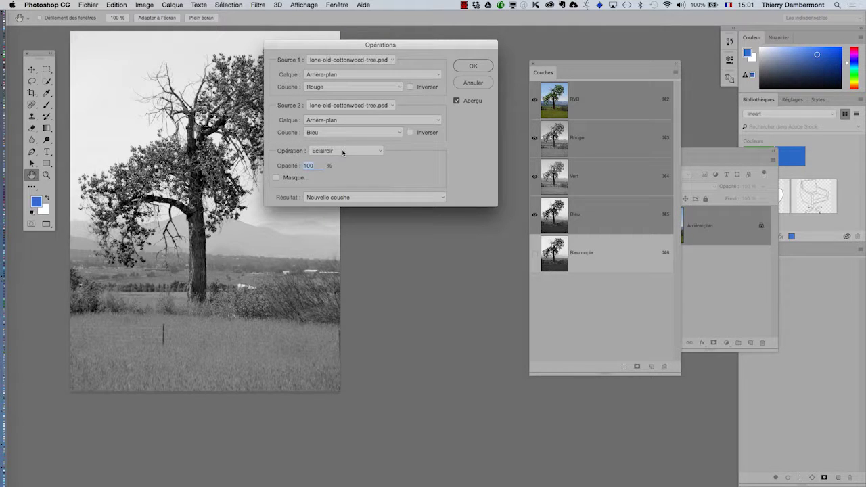
Step: Try the Obscurcir, Produit, Densité couleur + and Densité linéaire + operations on the Rouge and Bleu channels
left_click(343, 152)
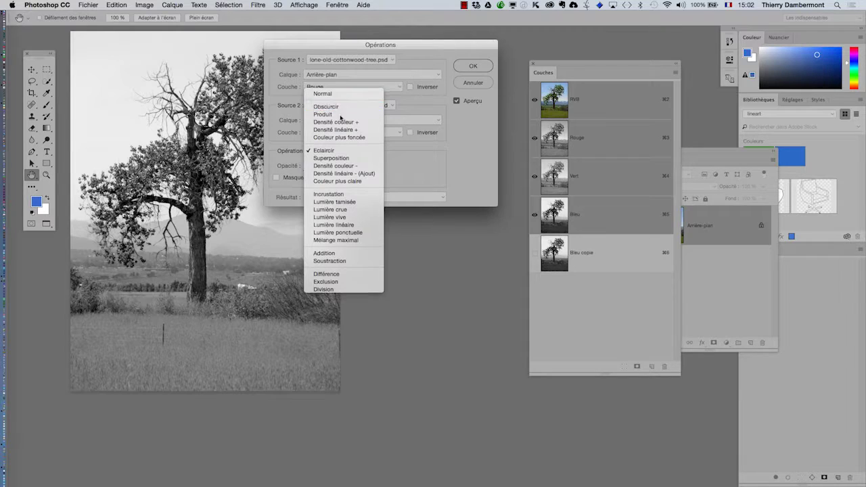
left_click(326, 107)
left_click(345, 151)
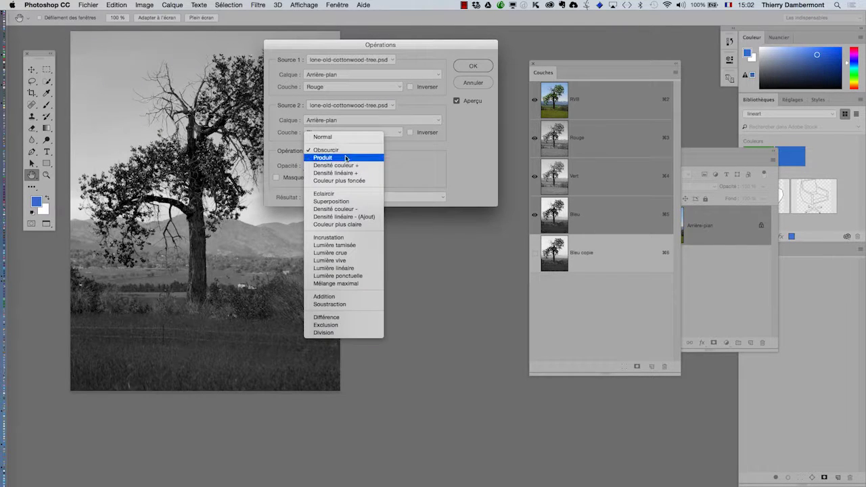
left_click(345, 155)
left_click(345, 155)
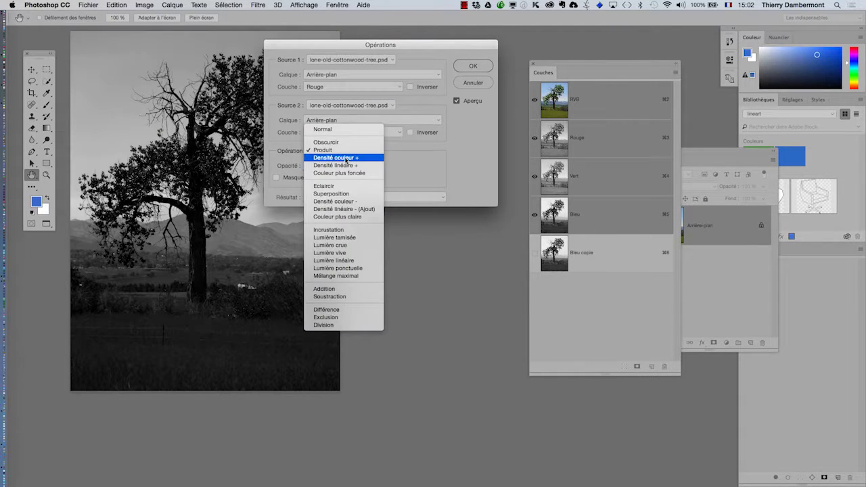
left_click(345, 156)
left_click(346, 155)
left_click(345, 158)
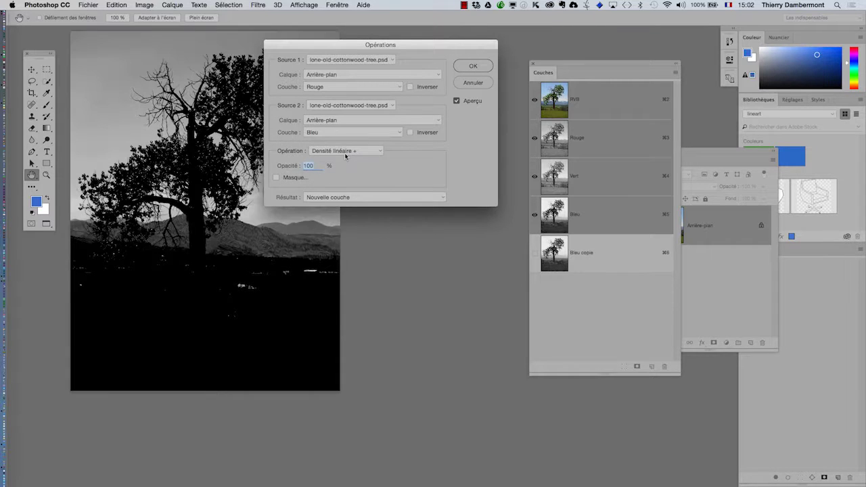
Step: Try Densité couleur - again, compare with the preview off and on, and inspect the tree's foliage up close
left_click(345, 152)
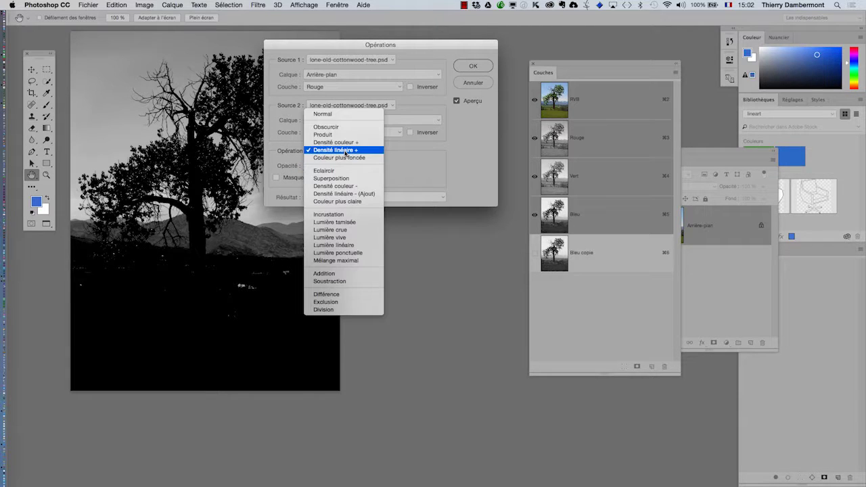
left_click(346, 186)
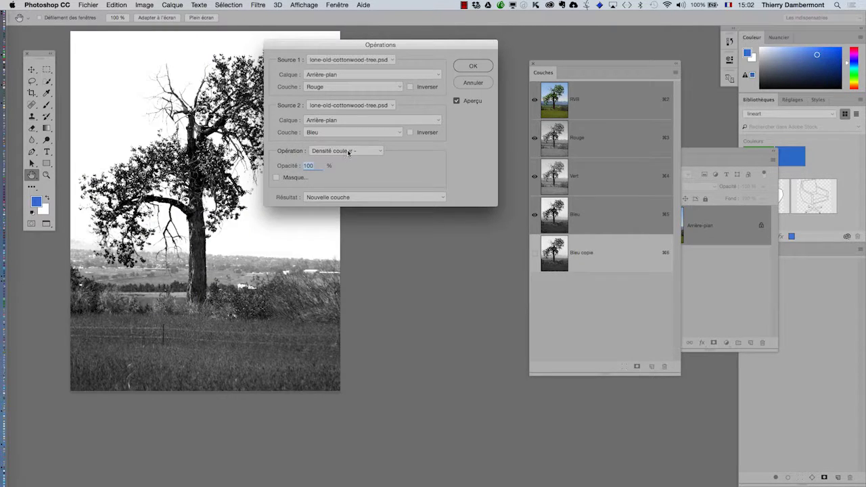
left_click(457, 101)
left_click(457, 101)
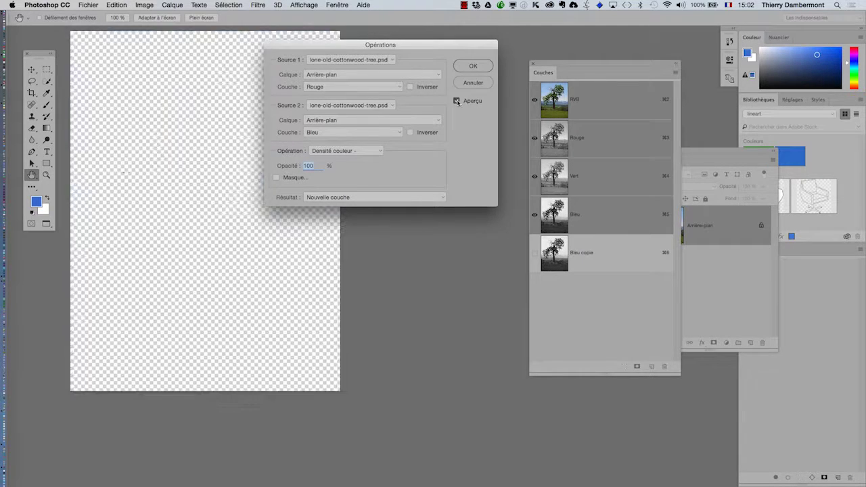
left_click_drag(351, 48, 558, 55)
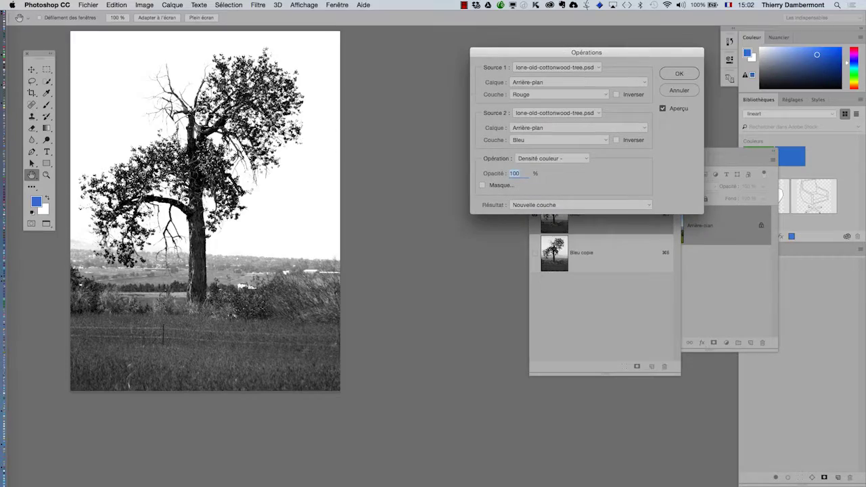
scroll(234, 125, "up", 2)
scroll(274, 213, "up", 2)
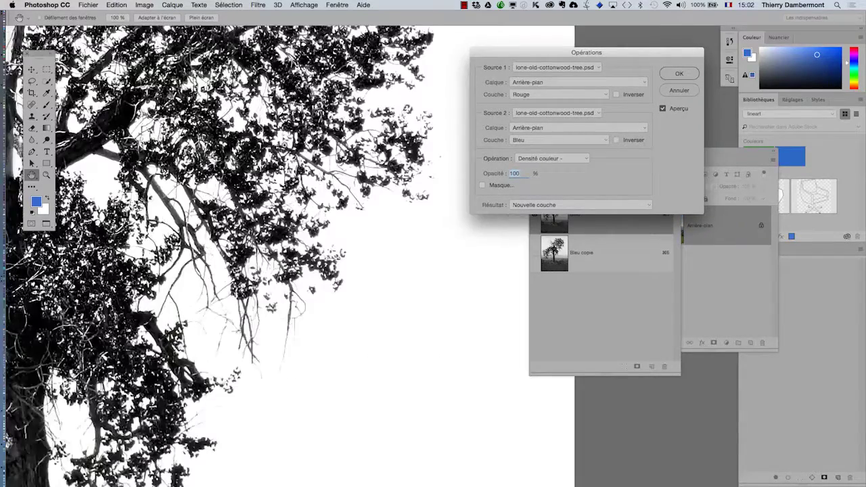
Step: Set the operation to Lumière tamisée and check the tree's fine branches against the sky
left_click(548, 158)
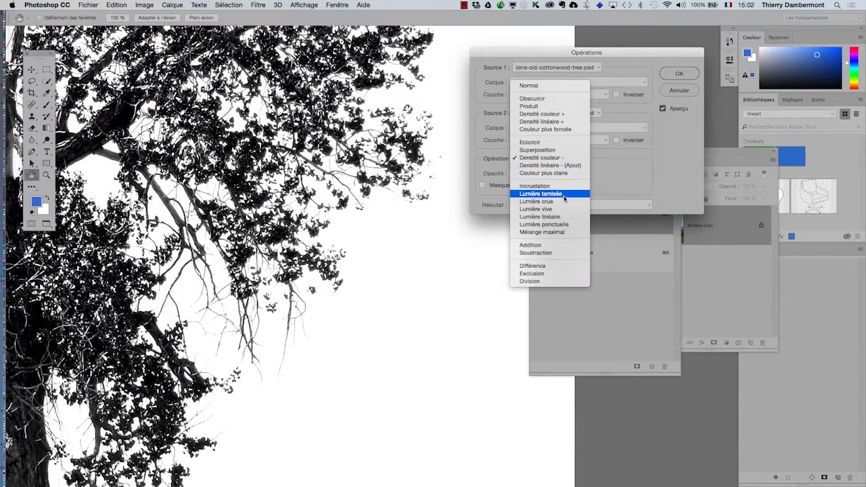
left_click(563, 196)
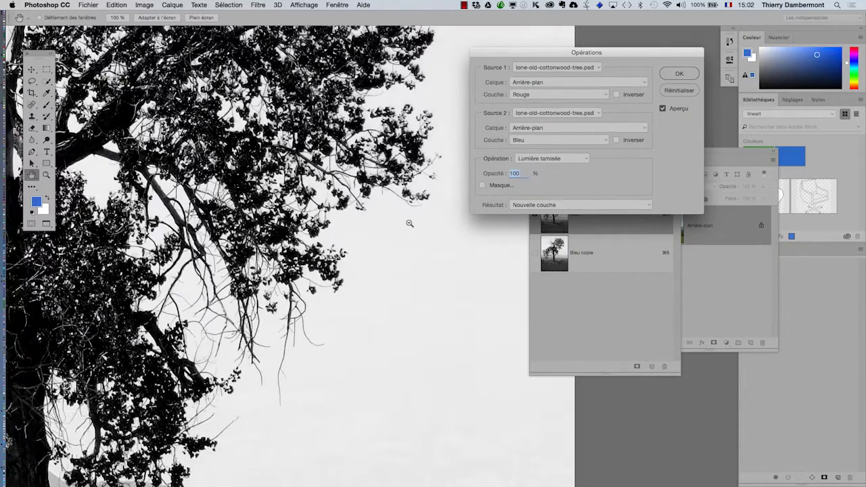
scroll(409, 229, "down", 1)
scroll(350, 196, "up", 1)
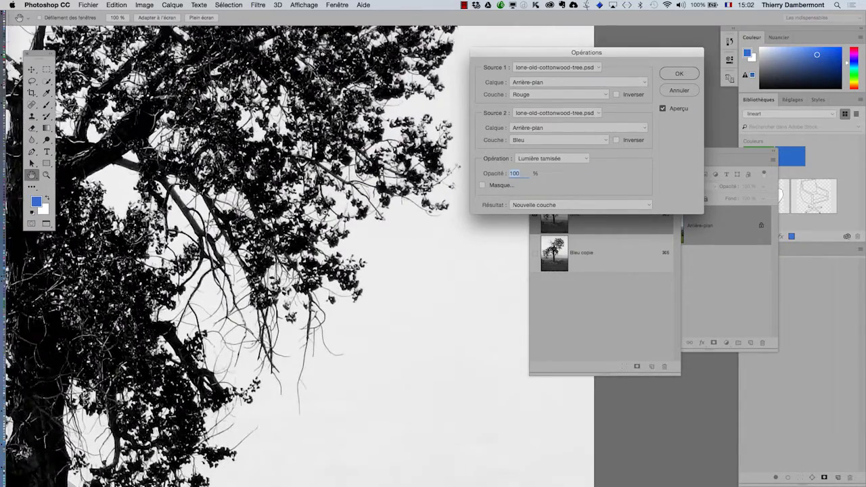
scroll(326, 210, "up", 1)
scroll(326, 251, "down", 4)
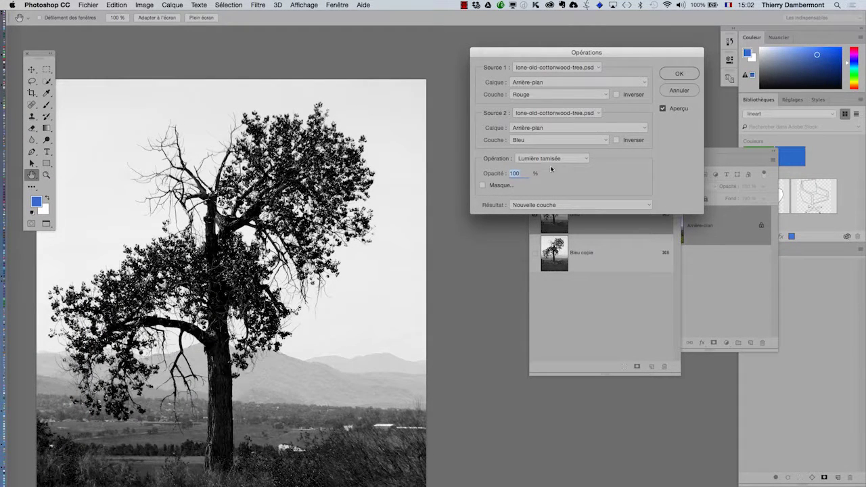
Step: Enable the Masque option for the channel calculation
key("alt")
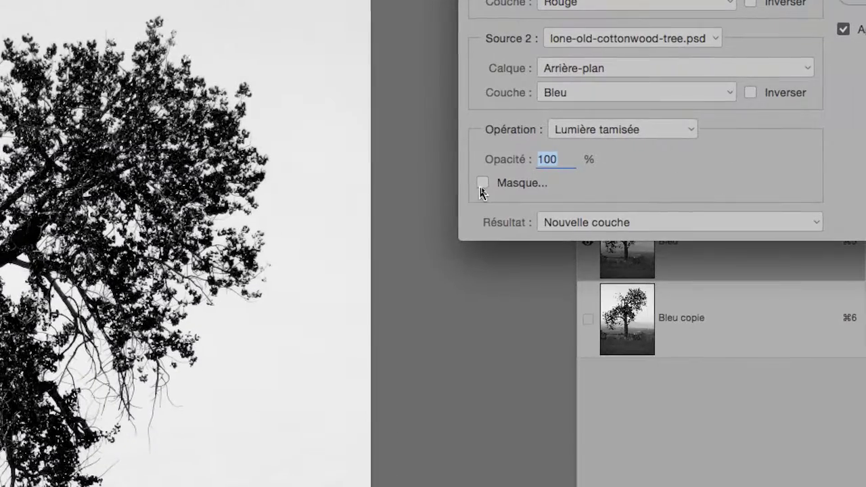
left_click(481, 185)
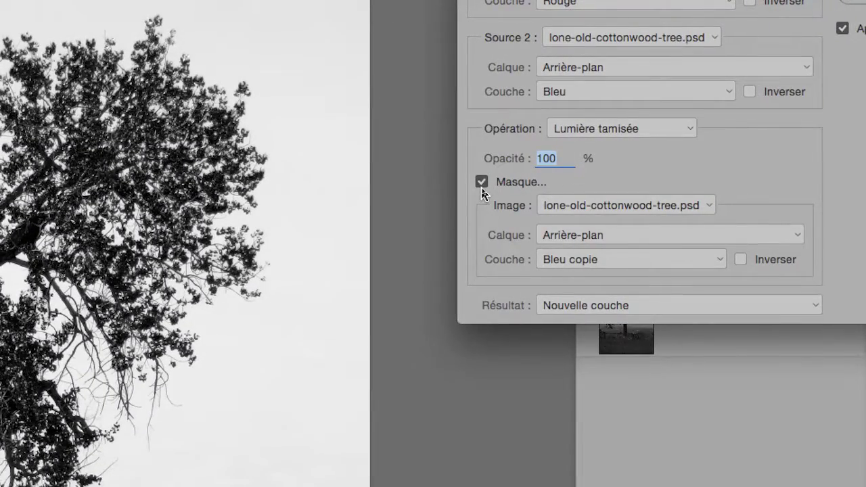
Step: Disable the Masque option and apply the Lumière tamisée calculation of Rouge and Bleu to a new channel
left_click(482, 188)
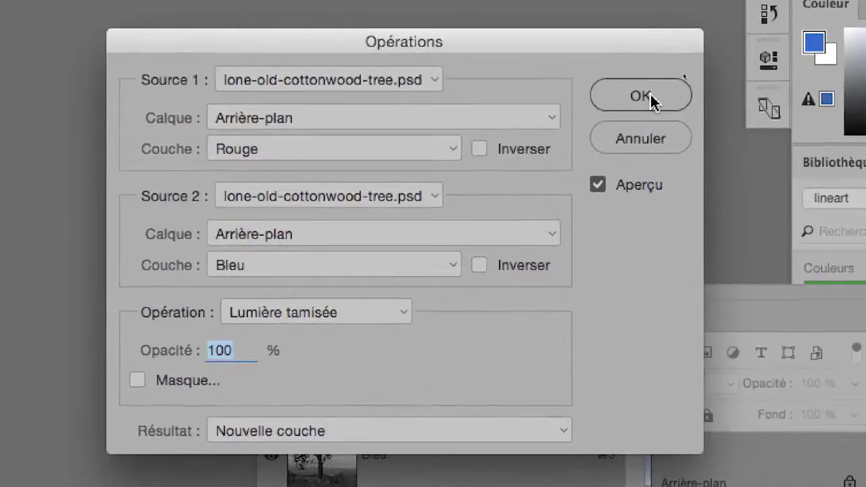
left_click(651, 101)
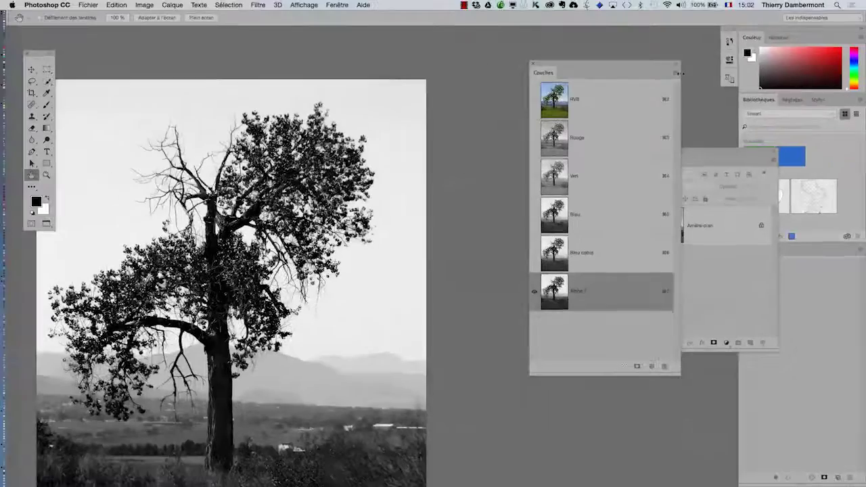
Step: Compare the contrast of the Alpha 1 and Bleu copie channels around the tree by displaying them alternately up close
left_click_drag(292, 266, 355, 207)
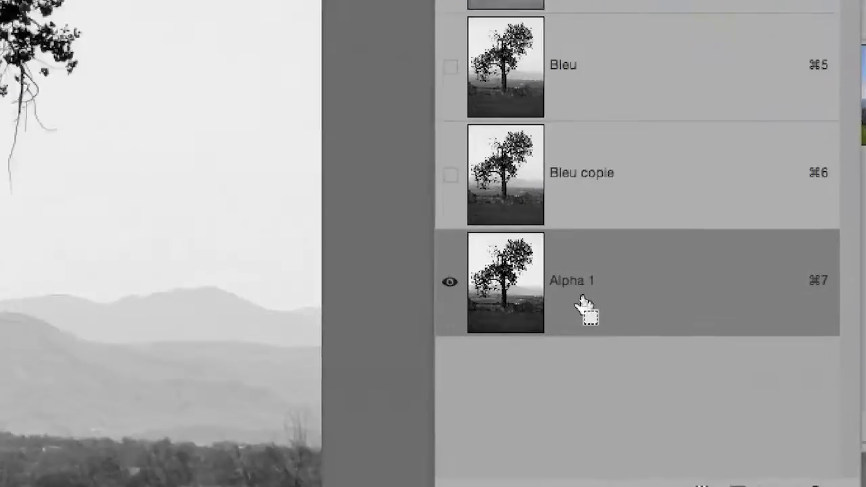
left_click_drag(582, 301, 582, 299)
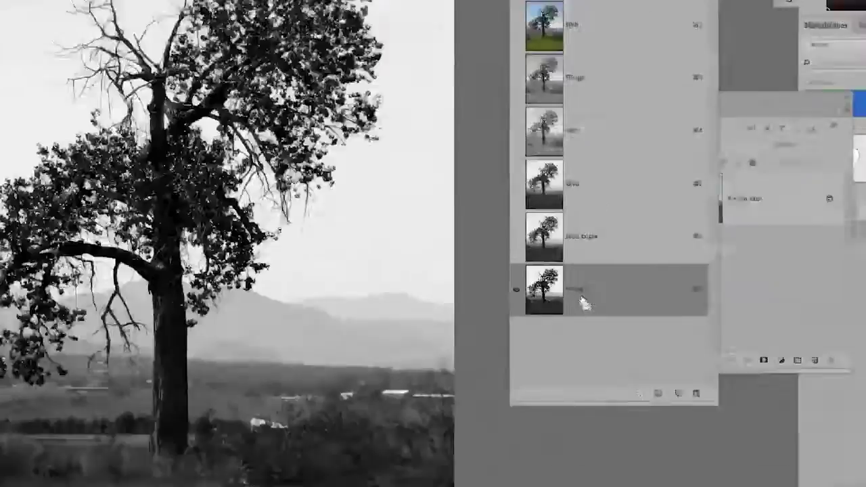
scroll(229, 264, "up", 2)
scroll(229, 264, "up", 4)
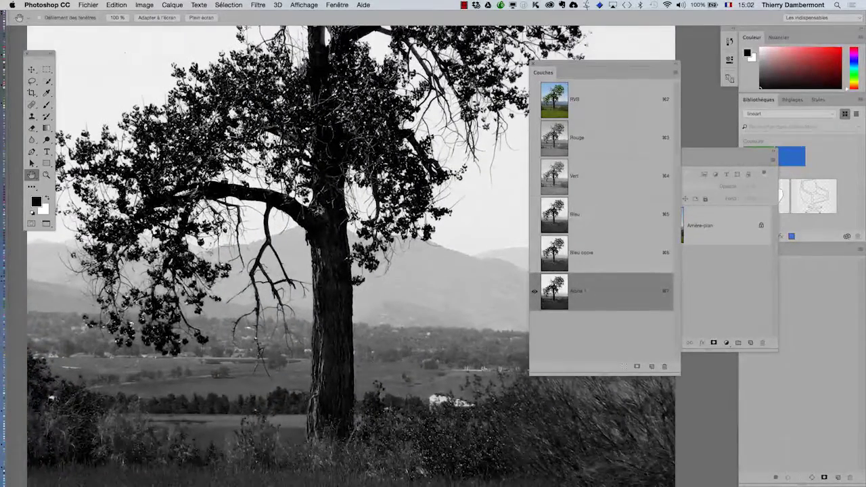
left_click(585, 260)
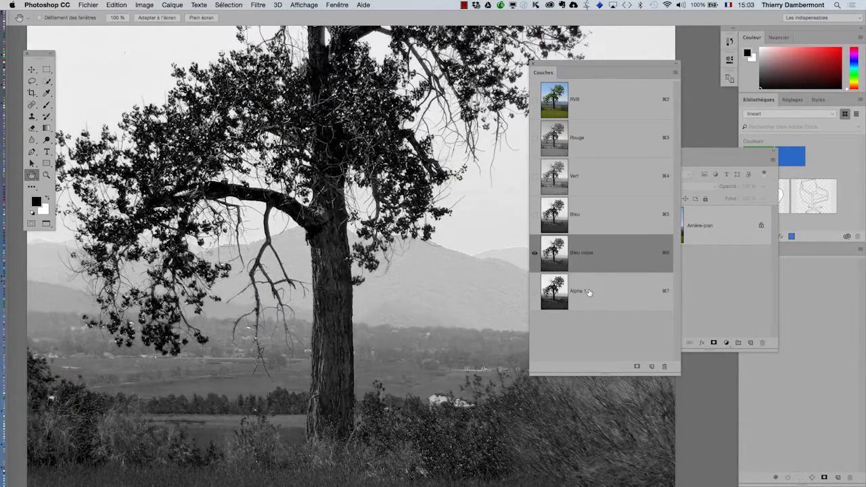
left_click(589, 291)
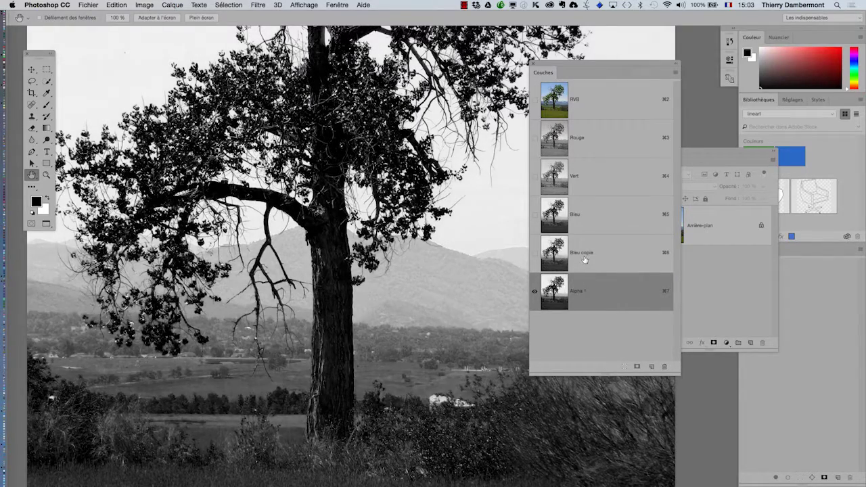
left_click(584, 260)
left_click(589, 291)
left_click(586, 265)
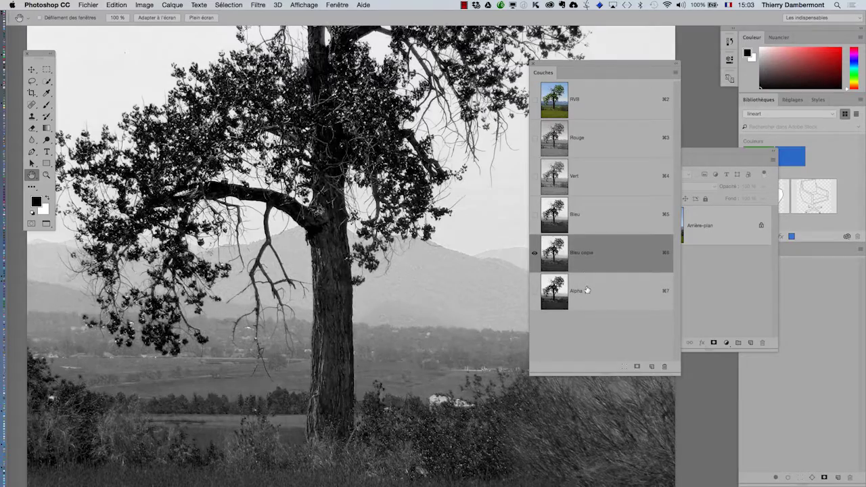
left_click(586, 290)
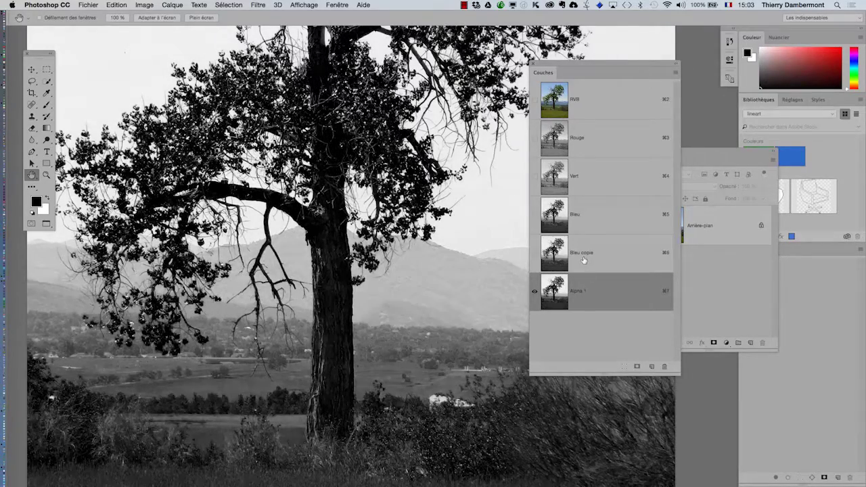
left_click(583, 260)
left_click(589, 286)
left_click(587, 262)
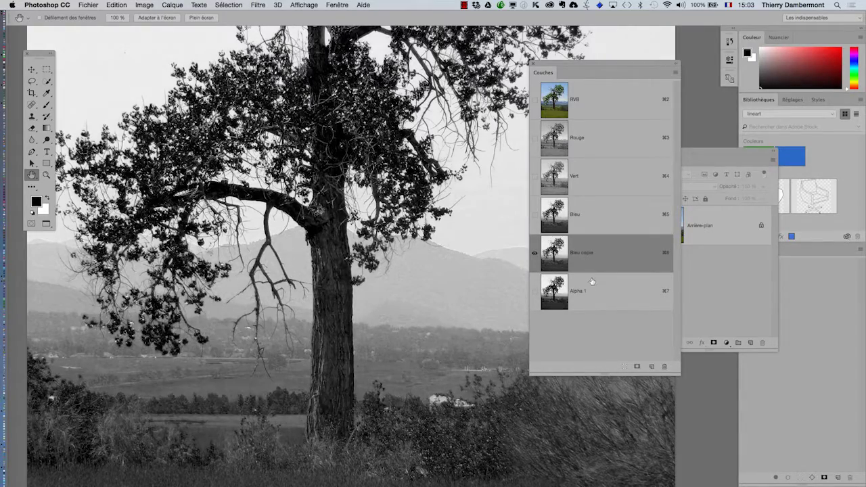
left_click(592, 289)
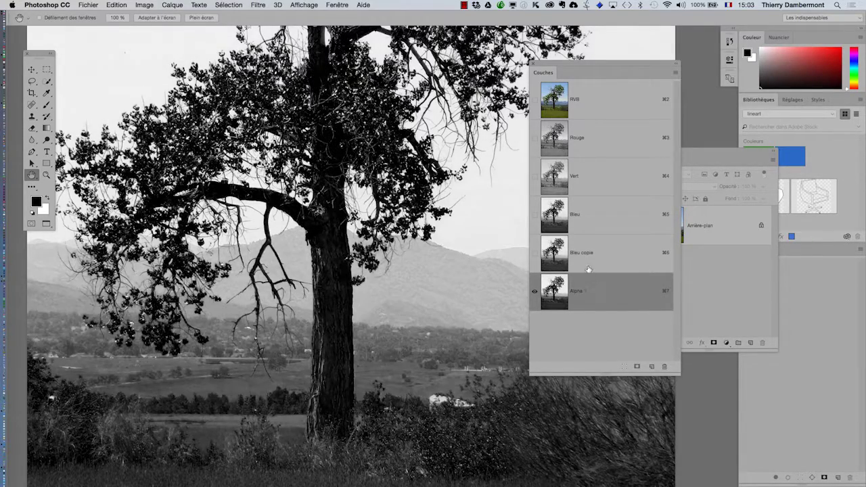
left_click(586, 264)
left_click(588, 286)
left_click(588, 268)
Step: From the RVB composite, create a new channel with Opérations, combining Gris and Bleu in Lumière tamisée at 100 %
left_click(589, 102)
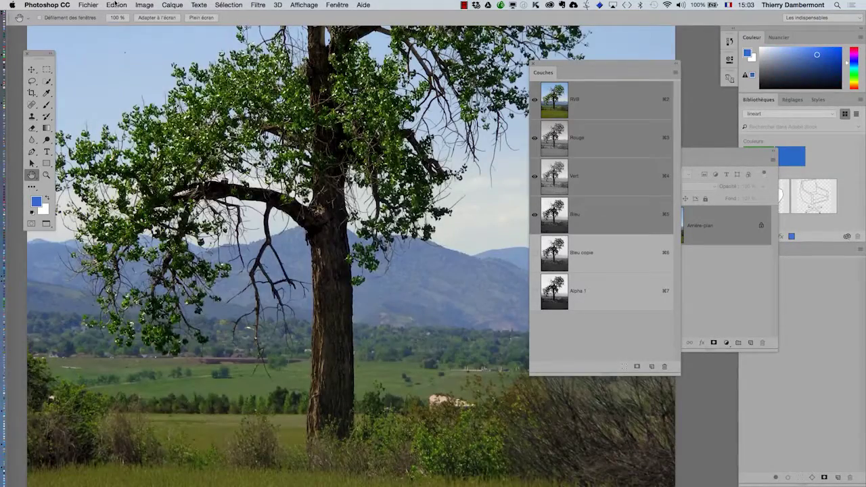
left_click(144, 5)
left_click(177, 150)
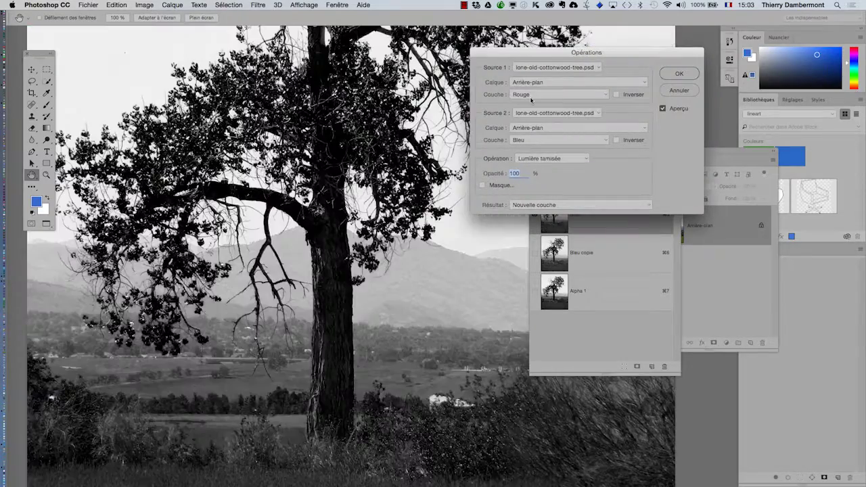
left_click(532, 94)
left_click(531, 86)
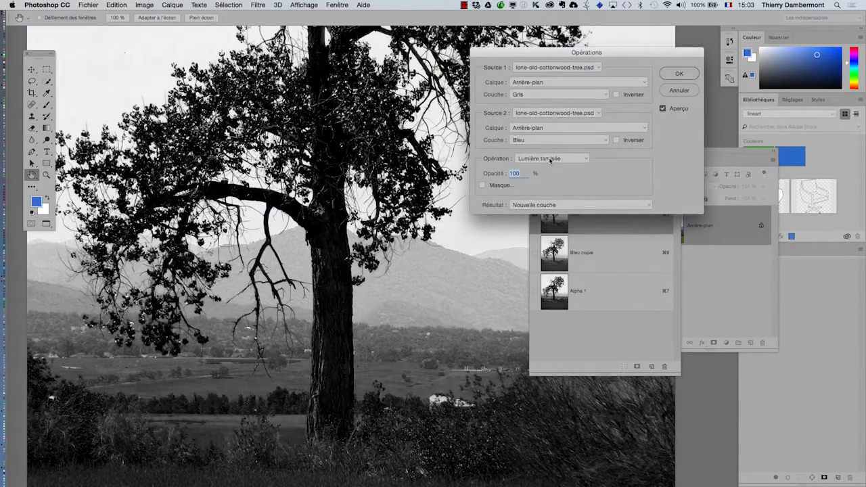
left_click(550, 160)
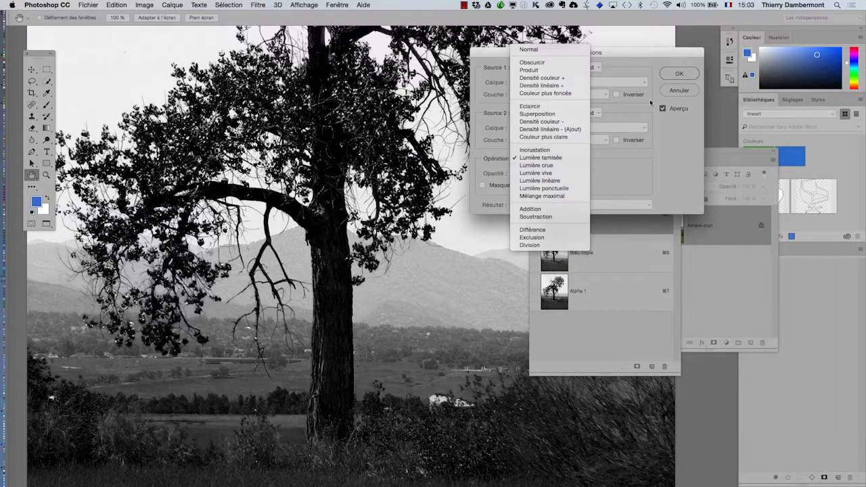
left_click(669, 84)
left_click(672, 79)
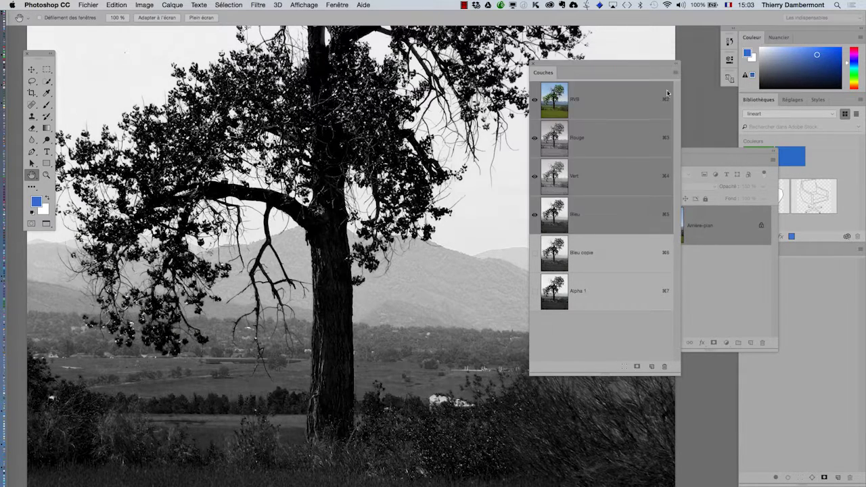
Step: Compare the Alpha 1 and Alpha 2 channels by displaying them alternately
left_click(584, 304)
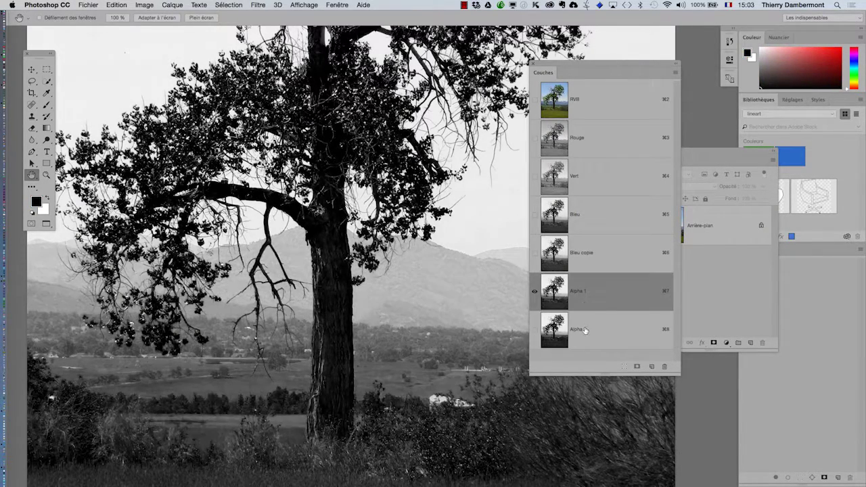
left_click(585, 331)
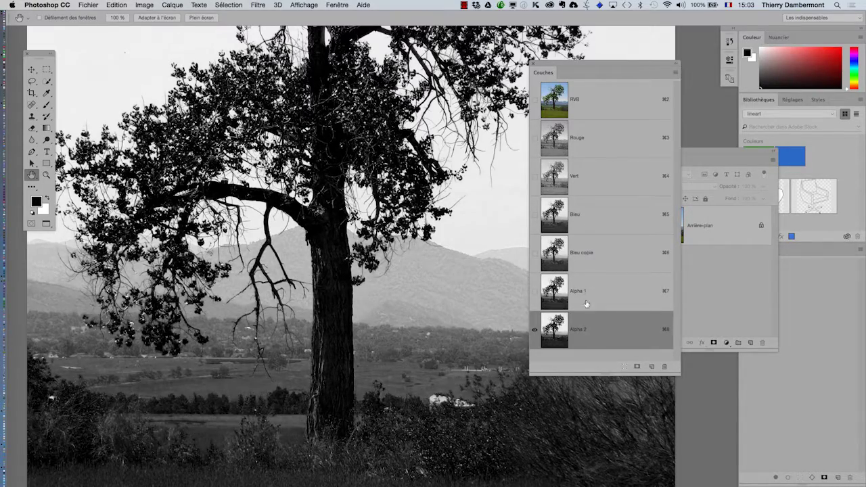
left_click(586, 304)
left_click(589, 329)
left_click(587, 291)
Step: Check Bleu copie against Alpha 1 again, and view the whole image with Alpha 1 displayed
left_click(588, 255)
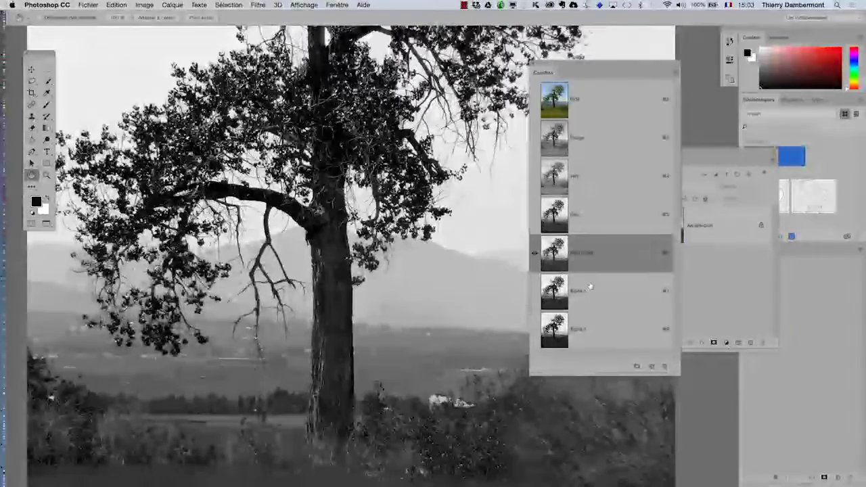
left_click(589, 287)
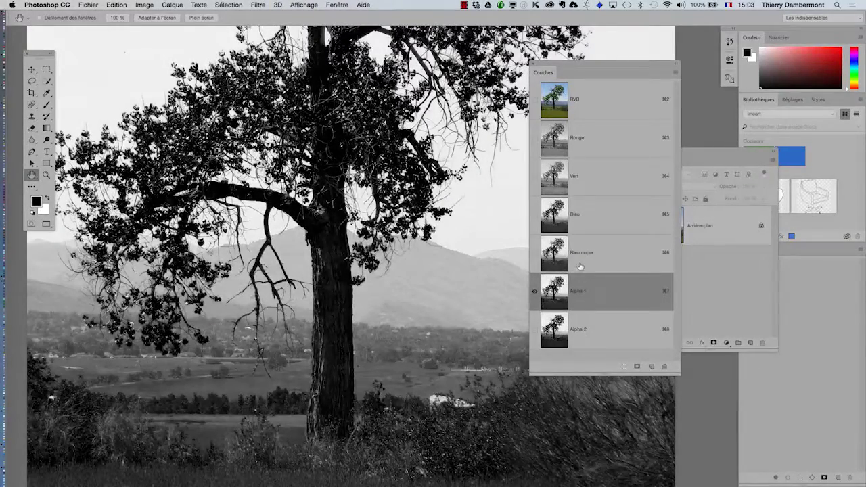
left_click(581, 267)
left_click(584, 289)
scroll(412, 196, "down", 5)
left_click_drag(278, 334, 245, 352)
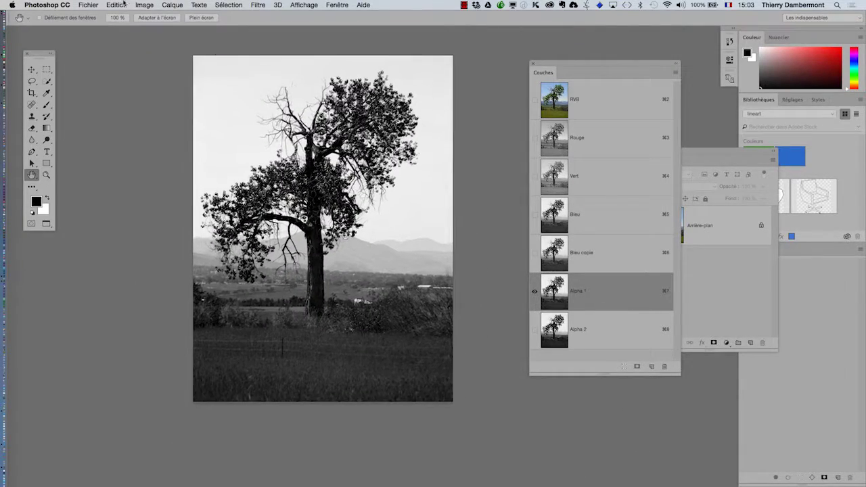
Step: Save the document under the new name lone-old-cottonwood-tree-02.psd in the arbre folder, in Photoshop format with alpha channels
left_click(88, 5)
left_click(391, 142)
key("super+shift+s")
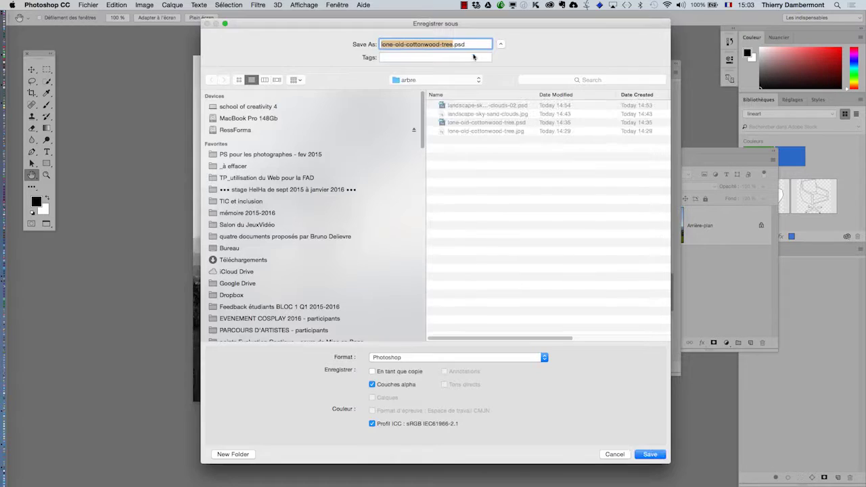
key("Right")
type("-")
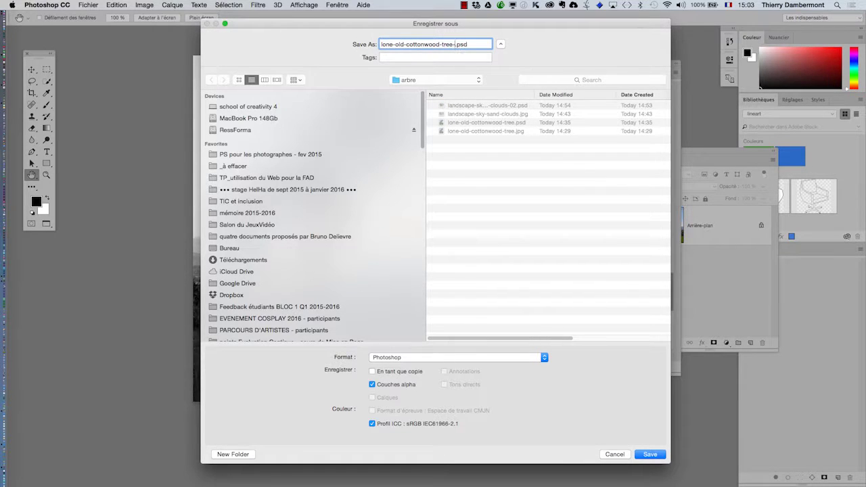
type("02")
left_click(646, 454)
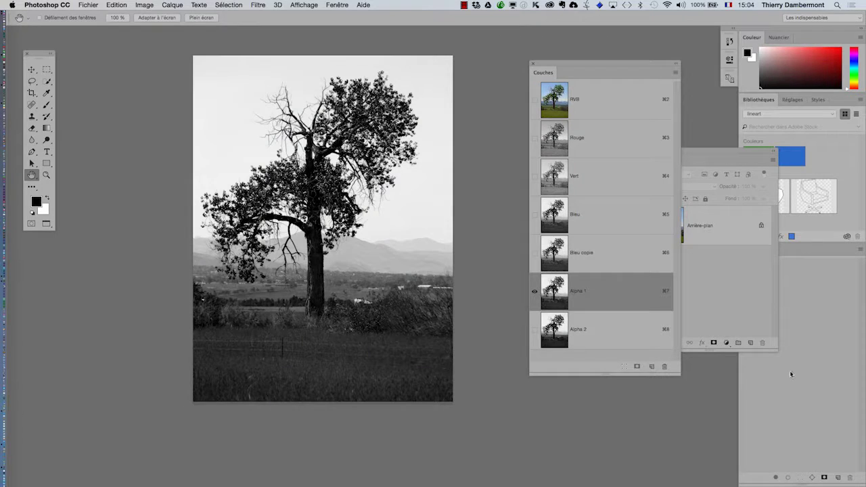